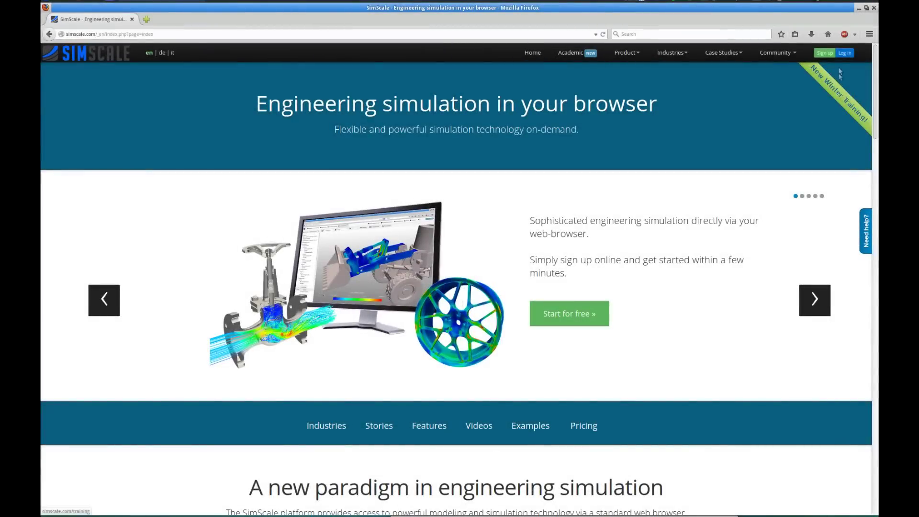
- Log in to the SimScale platform with the account username and password
click(845, 53)
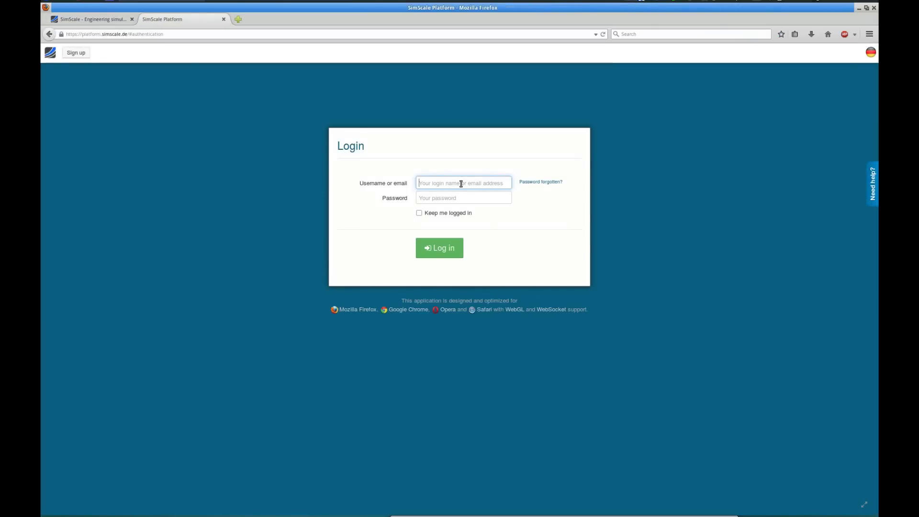
text(dheiny)
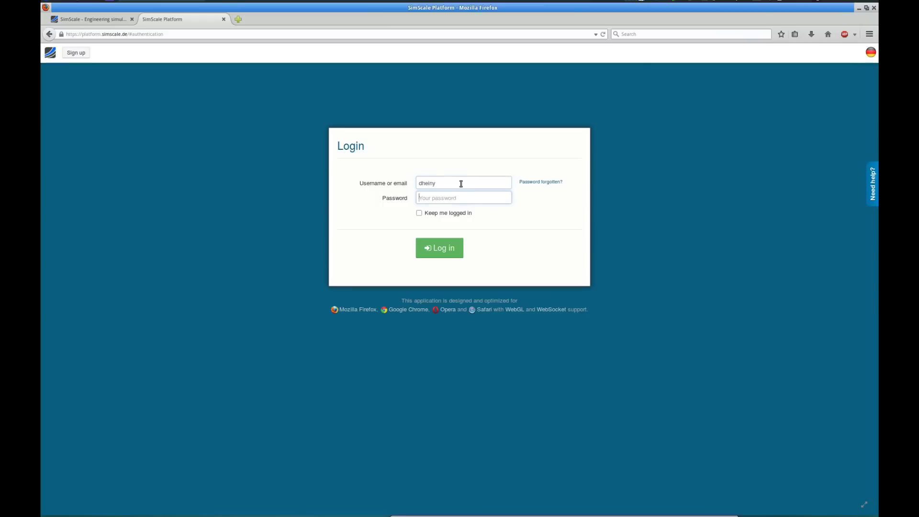
text(*********)
key(Return)
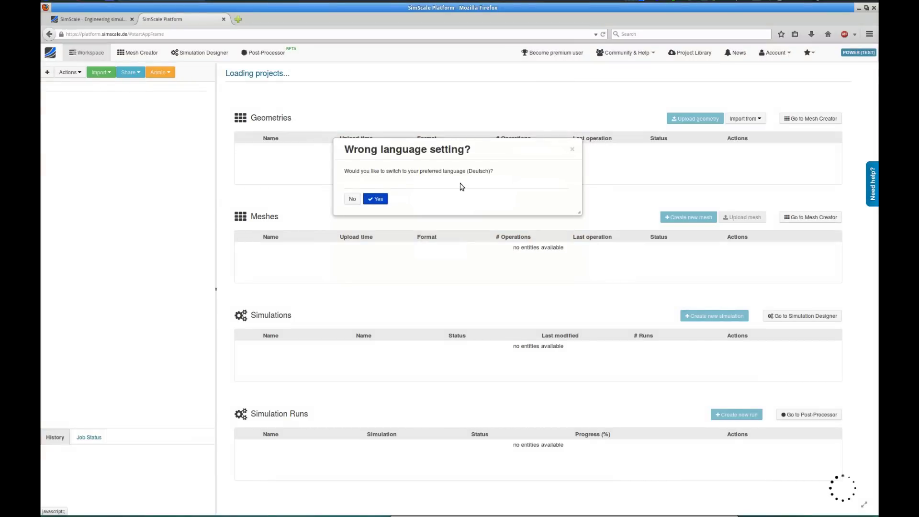
- Keep English and load the CAD-connecting-rod_v1 geometry in the Mesh Creator
click(352, 198)
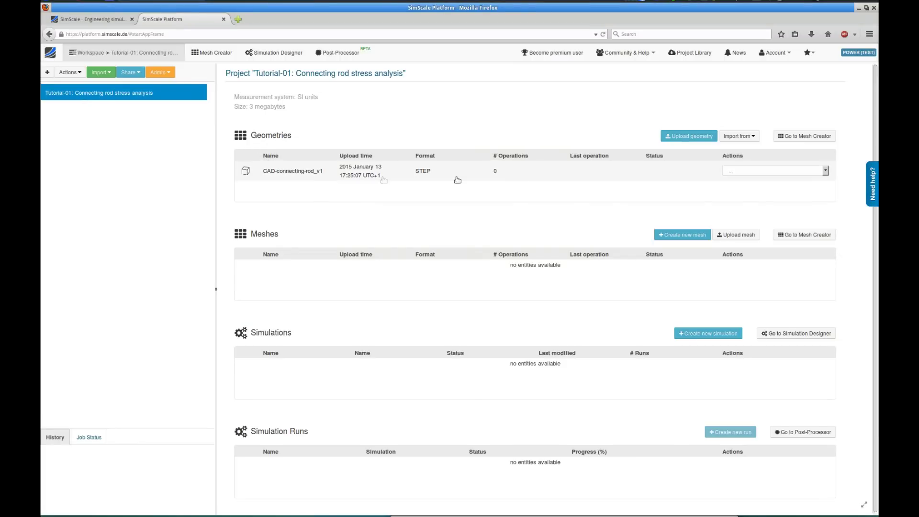
click(765, 173)
click(764, 172)
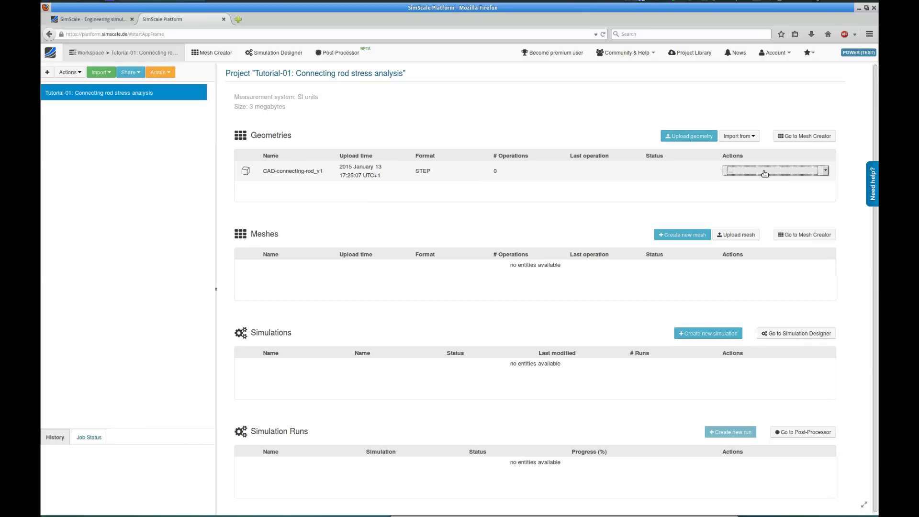
click(205, 58)
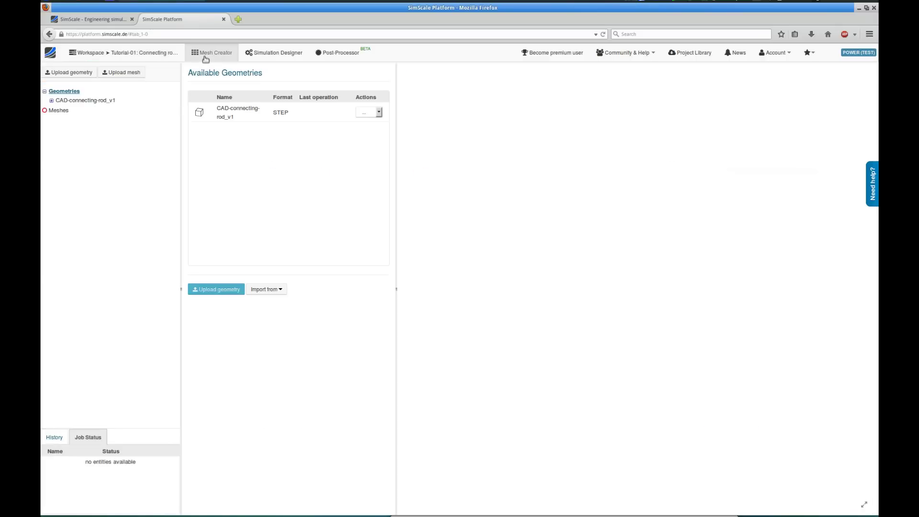
click(83, 101)
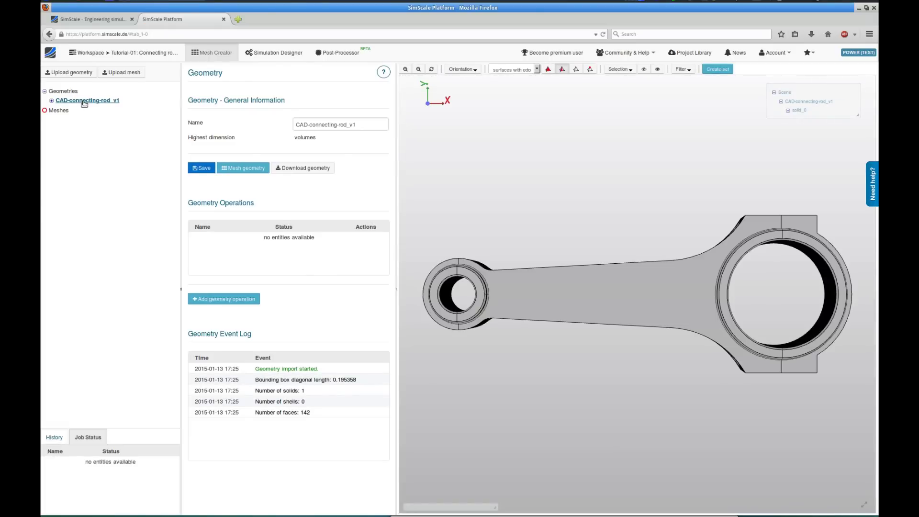
- View the rod as wireframe, return to surfaces with edges, and create a mesh operation
drag(602, 241, 470, 85)
click(513, 69)
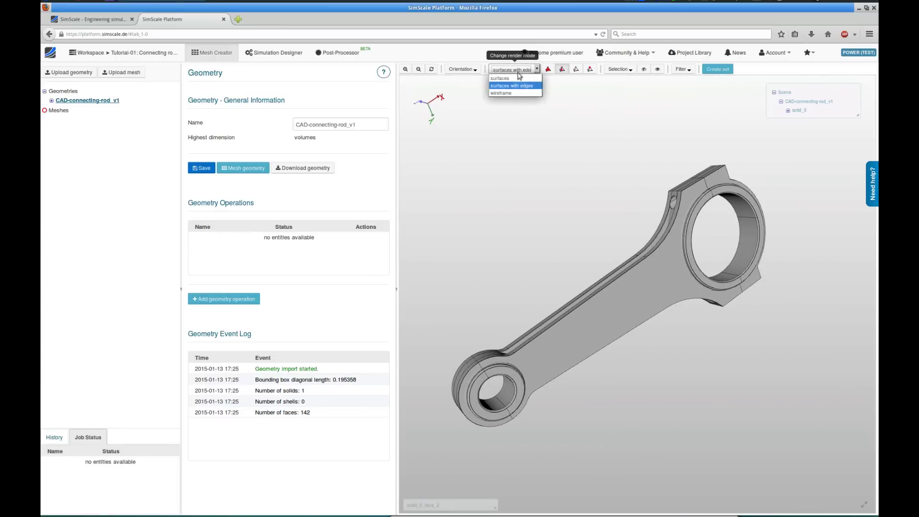
click(515, 92)
drag(558, 201, 560, 236)
click(513, 69)
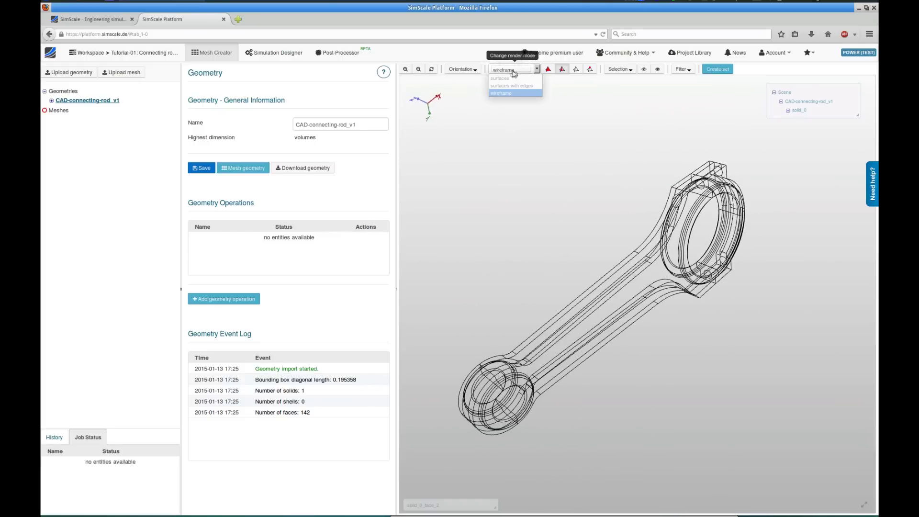
click(515, 86)
drag(568, 195, 529, 188)
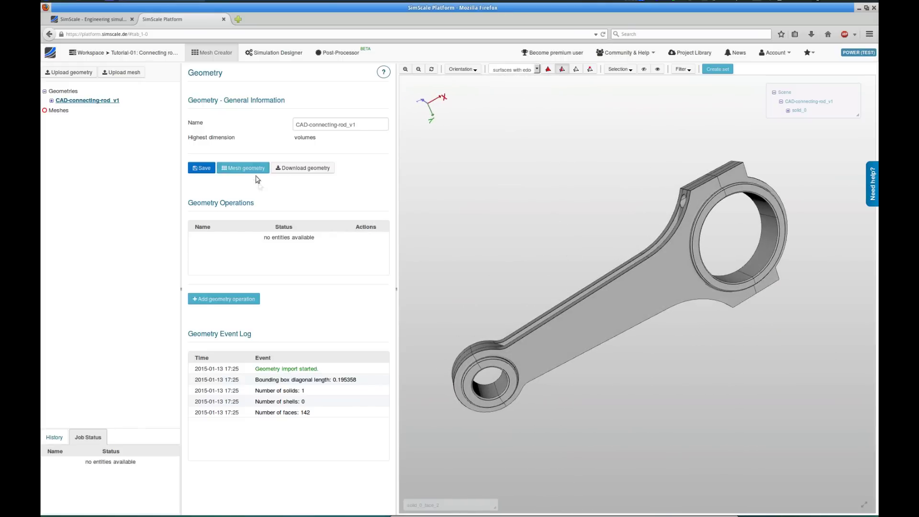
click(251, 169)
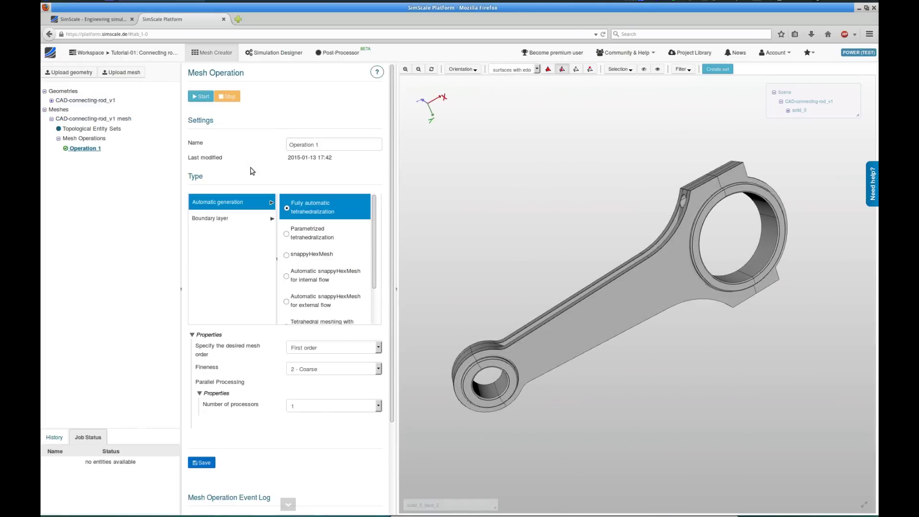
- Rename the mesh operation to auto-tet
click(317, 148)
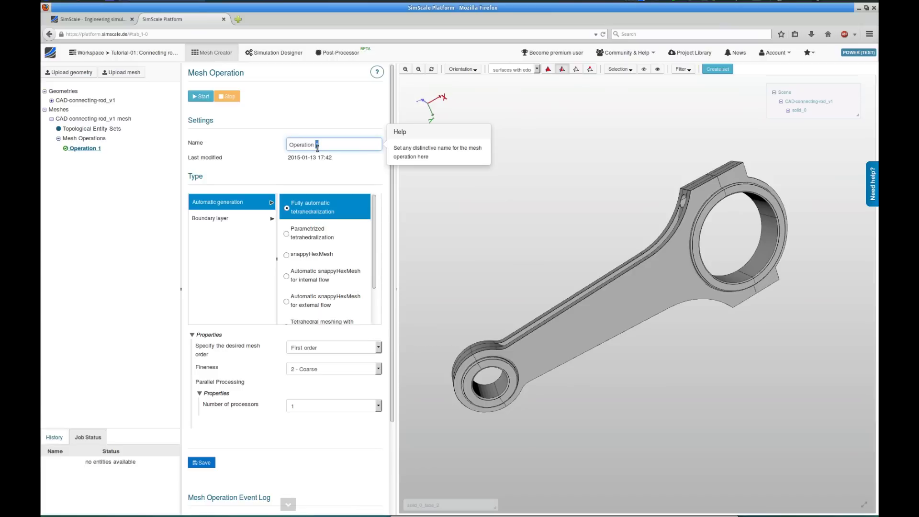
triple_click(317, 148)
text(auto-tet)
key(Return)
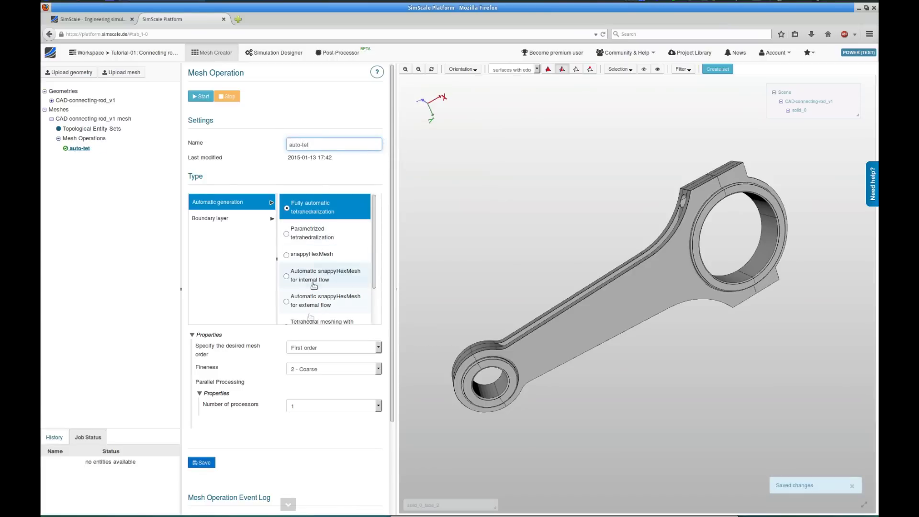
- Run the fully automatic tetrahedral meshing and confirm starting it
mouse_move(312, 372)
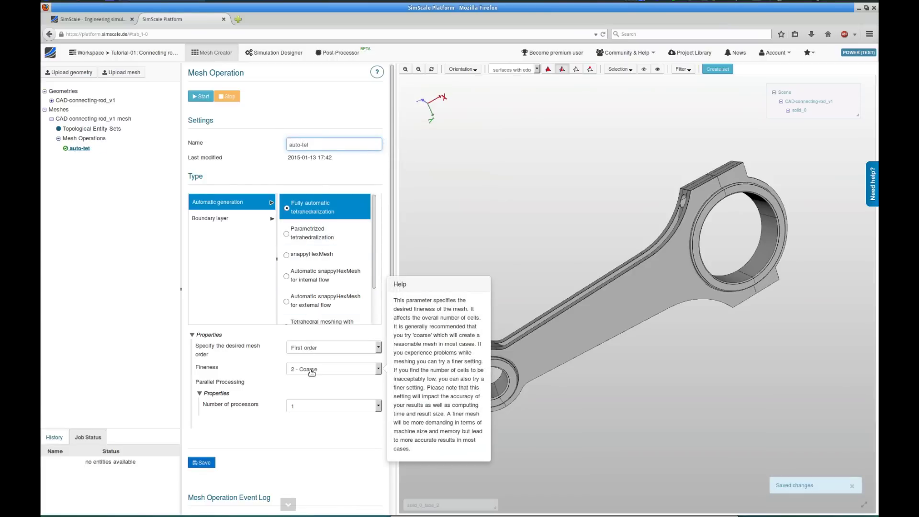
click(308, 402)
click(309, 402)
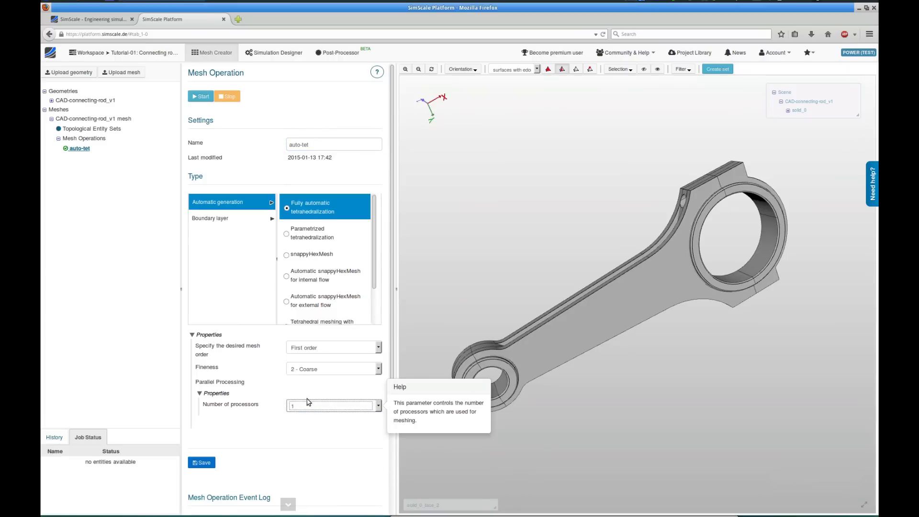
click(201, 96)
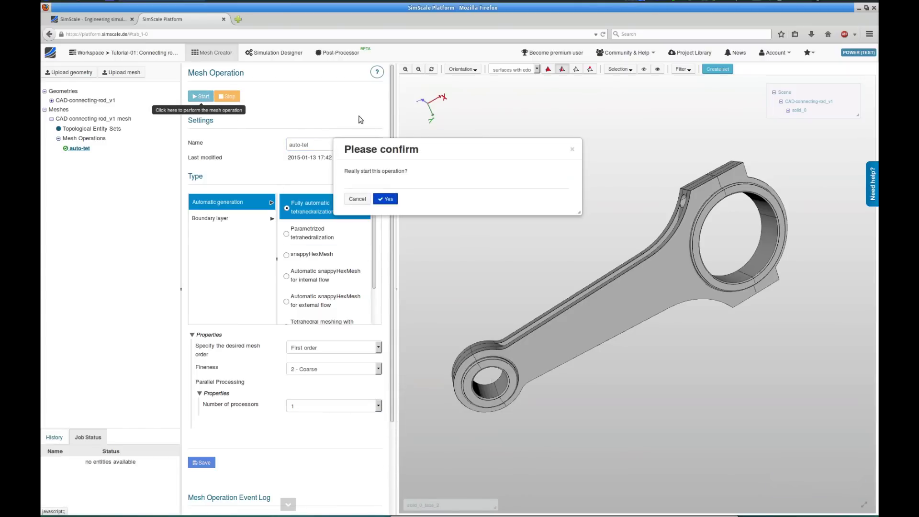
click(387, 199)
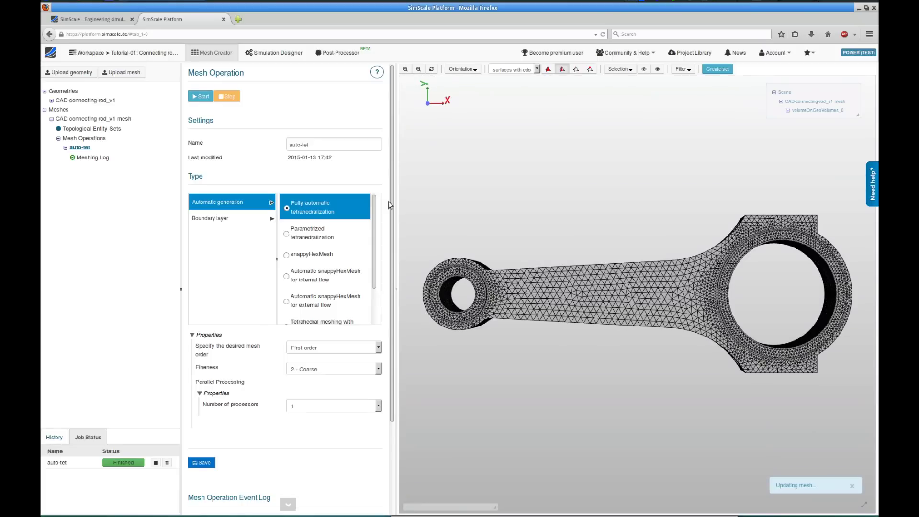
drag(623, 239, 716, 324)
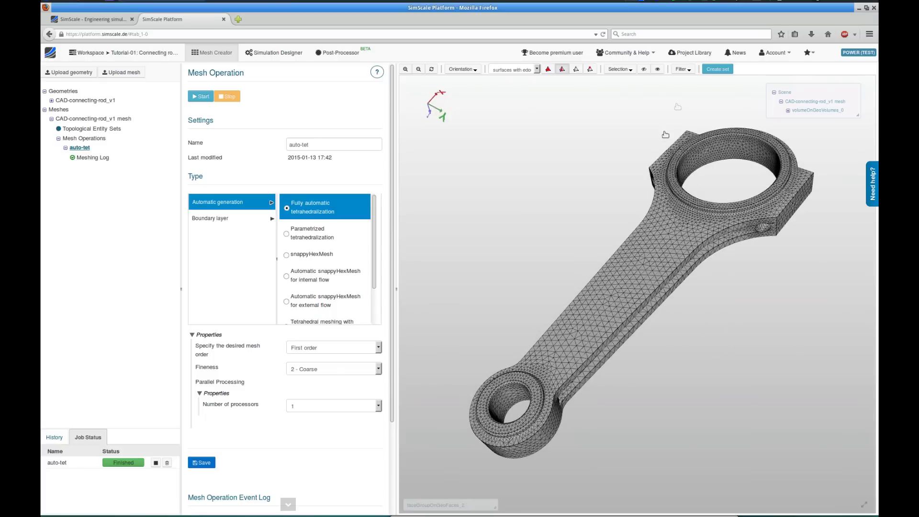
click(688, 71)
click(689, 81)
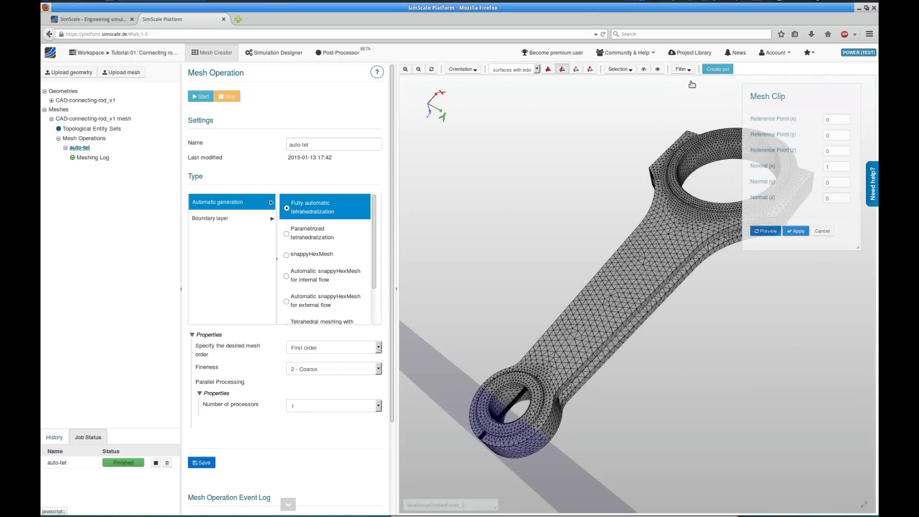
double_click(831, 181)
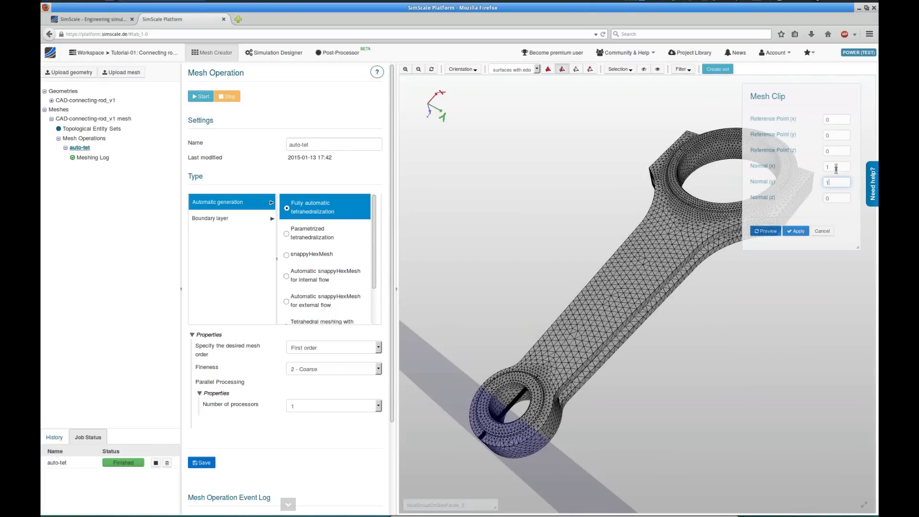
double_click(836, 167)
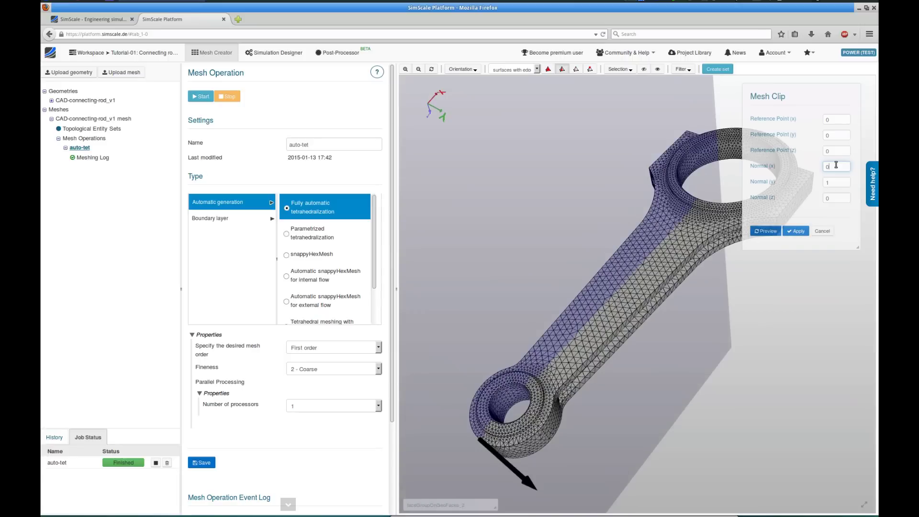
click(796, 232)
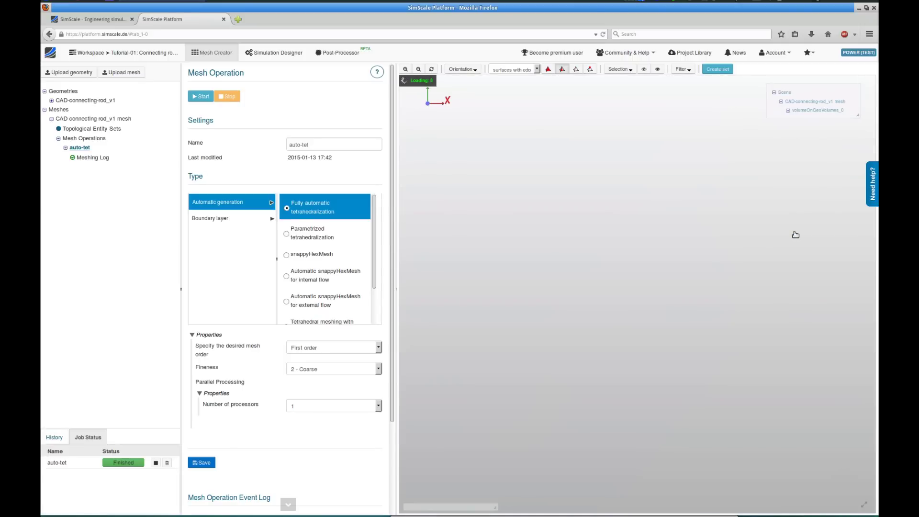
drag(796, 231, 720, 353)
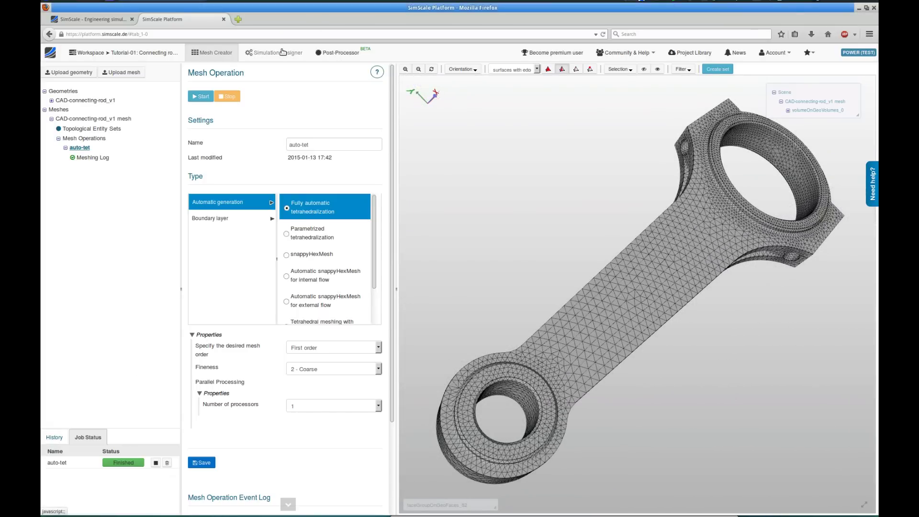
click(282, 52)
- Create a new simulation named static-stress-analysis
click(87, 72)
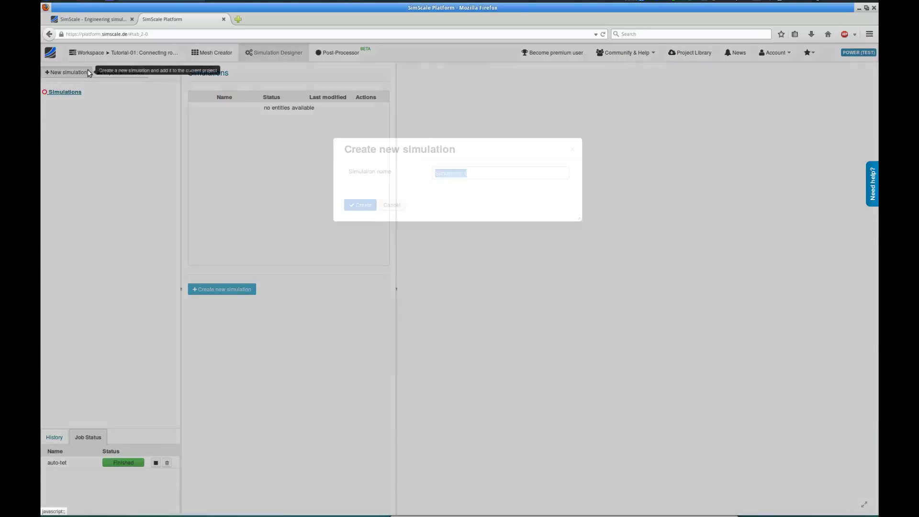
text(static-)
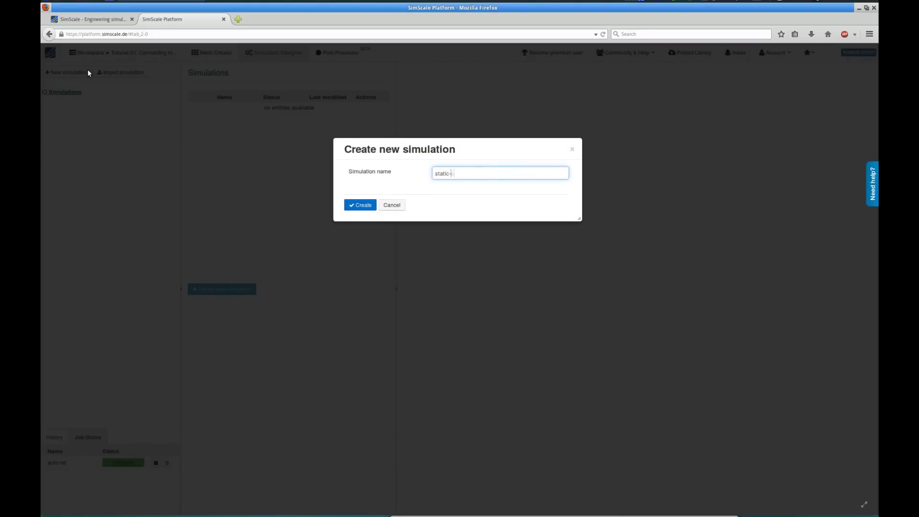
text(stress-analysis)
key(Return)
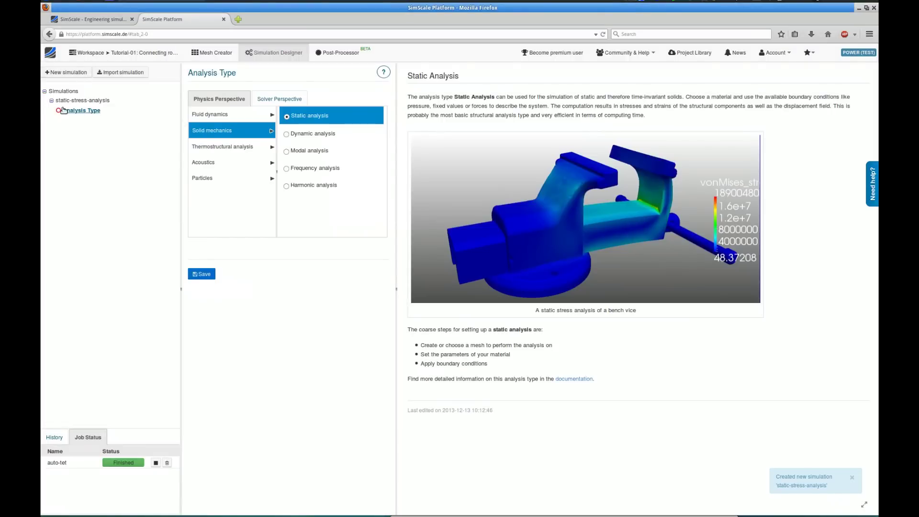
- Browse the analysis types and save Solid mechanics > Static analysis
click(317, 133)
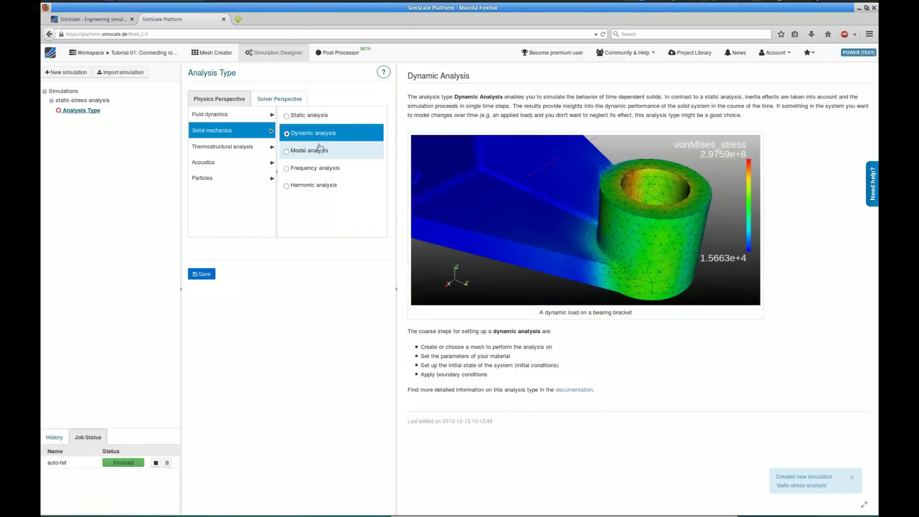
click(319, 150)
click(319, 167)
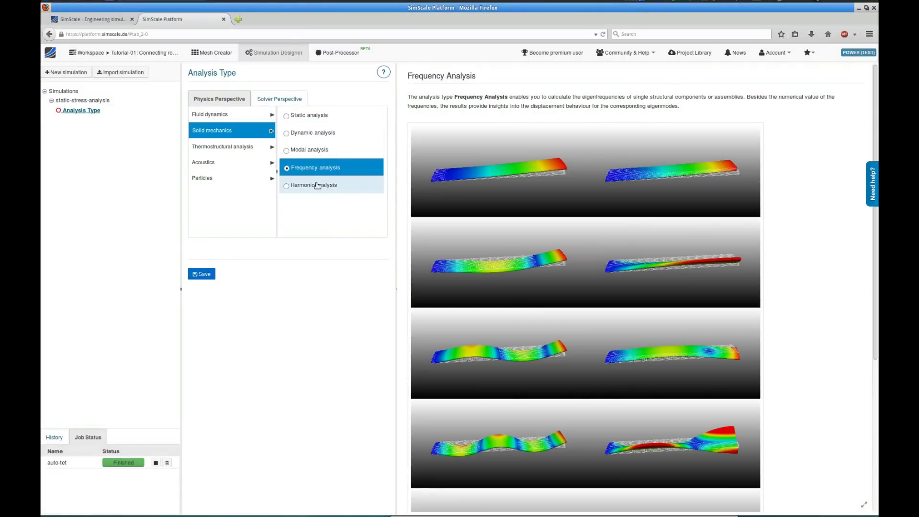
click(317, 185)
click(263, 115)
scroll(330, 182, down, 1)
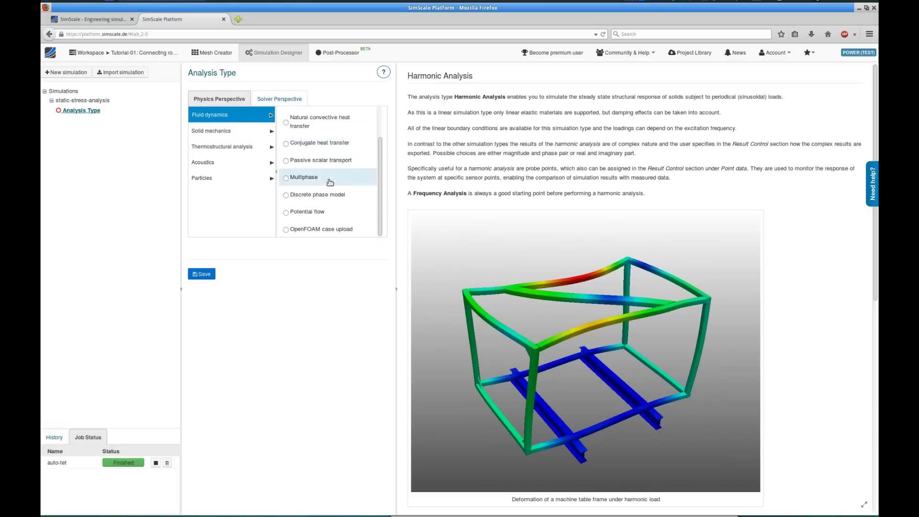
scroll(330, 144, up, 1)
click(328, 116)
click(236, 132)
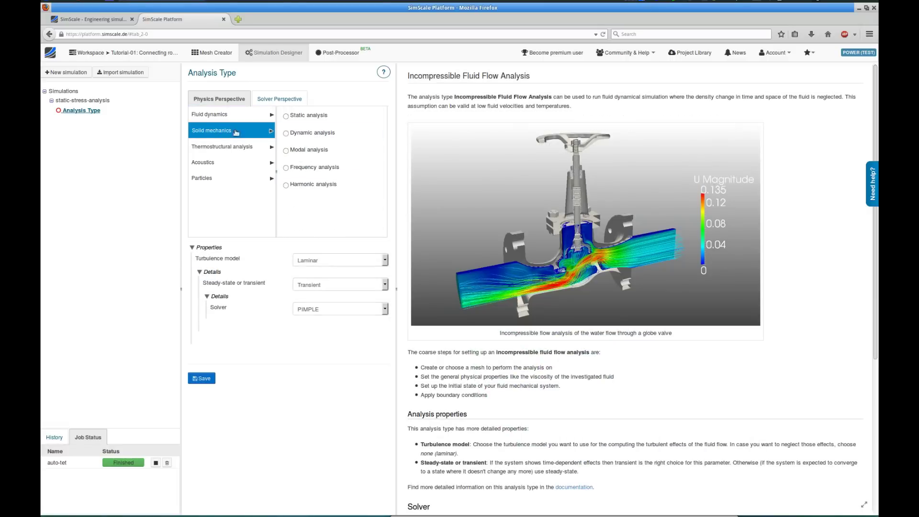
click(311, 117)
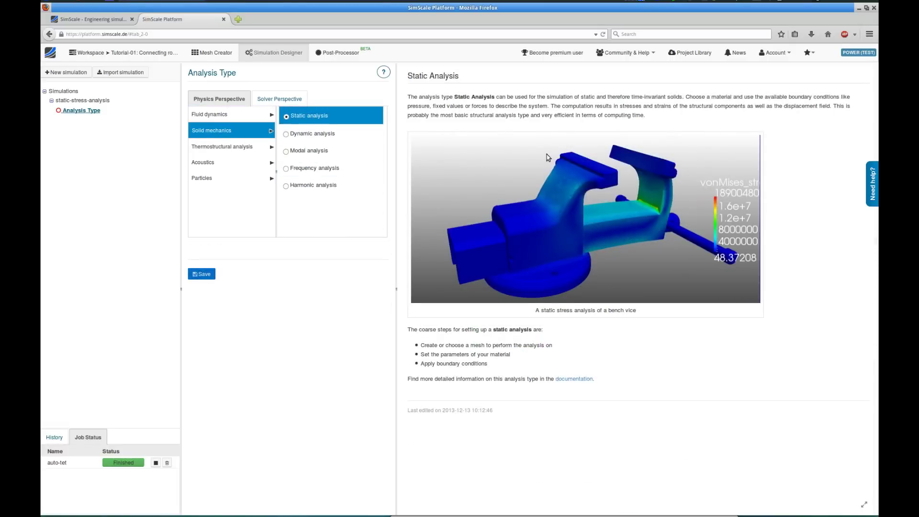
click(202, 273)
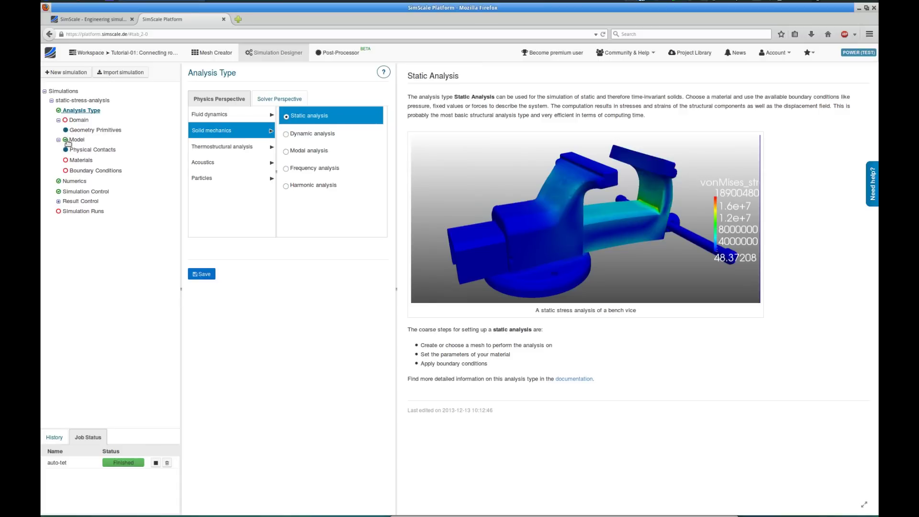
- Save the CAD-connecting-rod_v1 mesh as the simulation domain
click(79, 121)
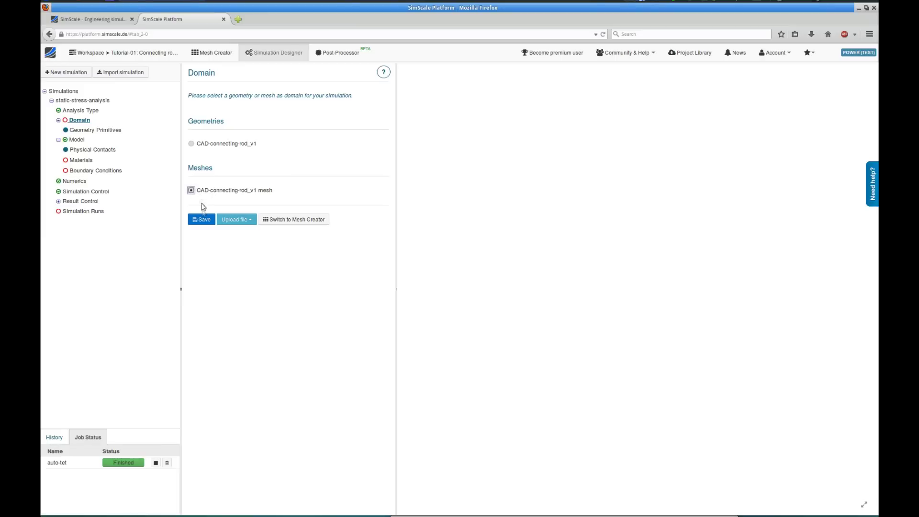
click(202, 220)
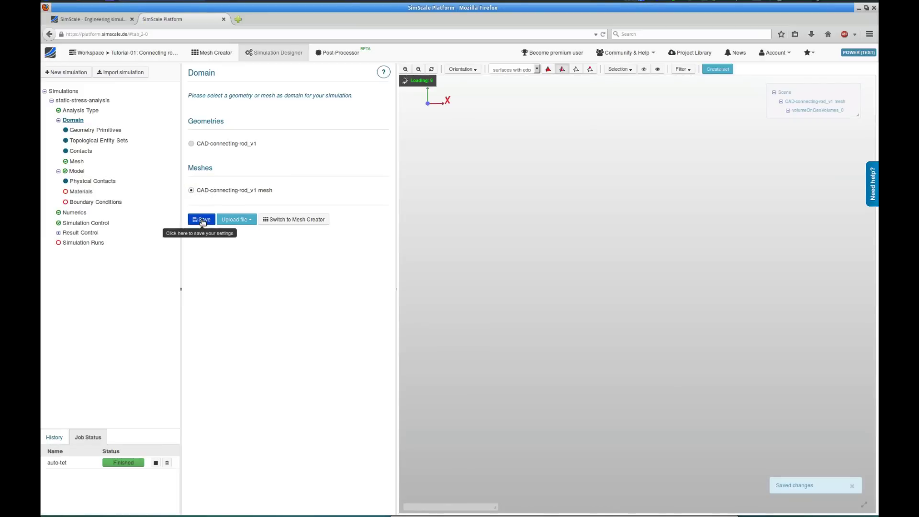
drag(548, 201, 619, 273)
drag(625, 225, 632, 139)
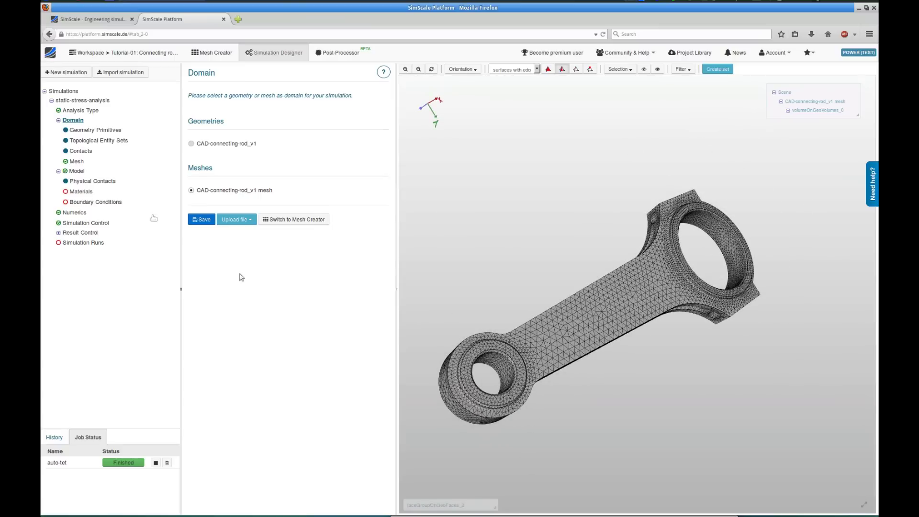
- Add a linear elastic Steel material to the rod volume and save it
click(75, 171)
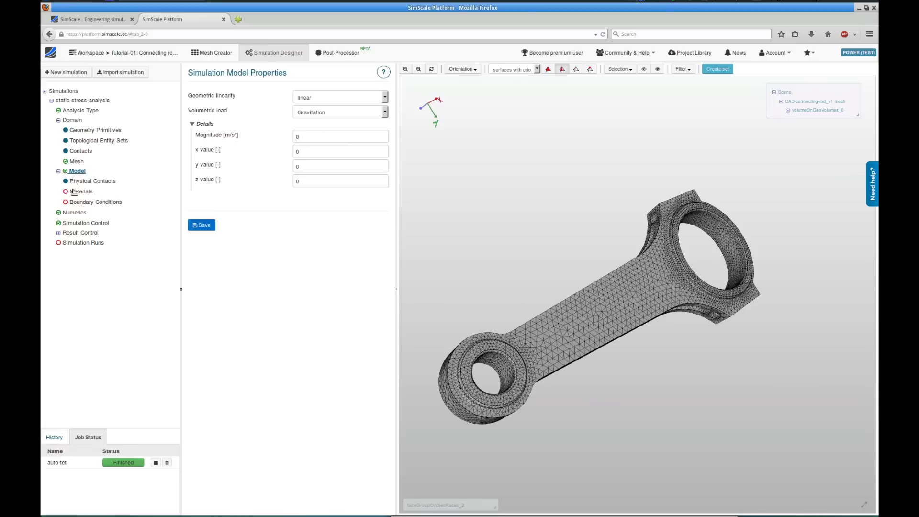
click(74, 192)
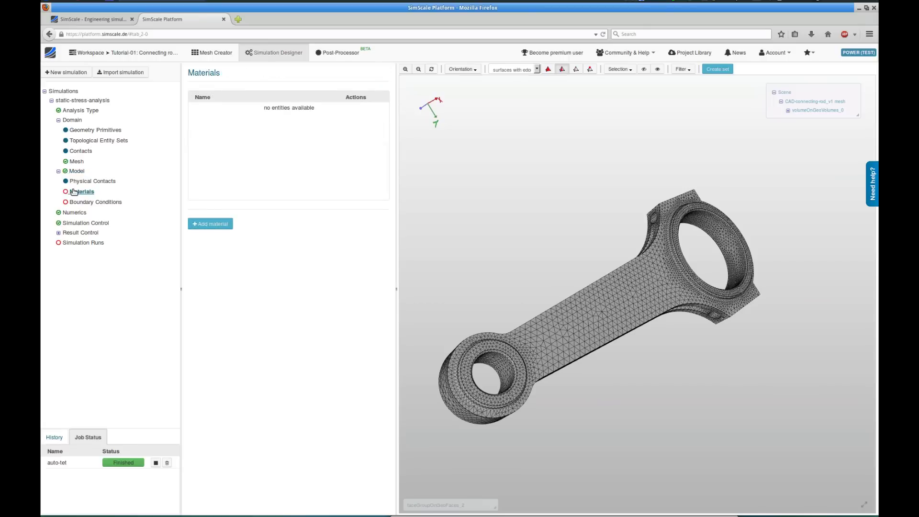
click(202, 224)
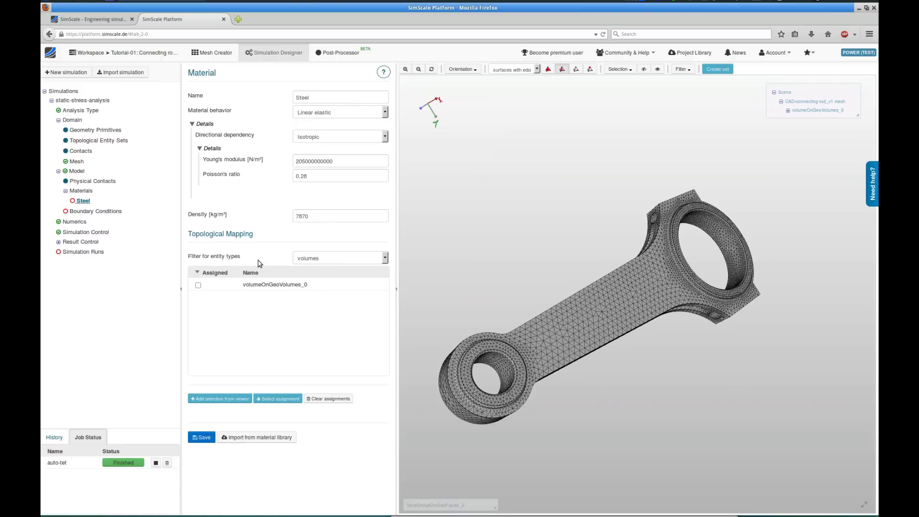
click(195, 436)
click(97, 212)
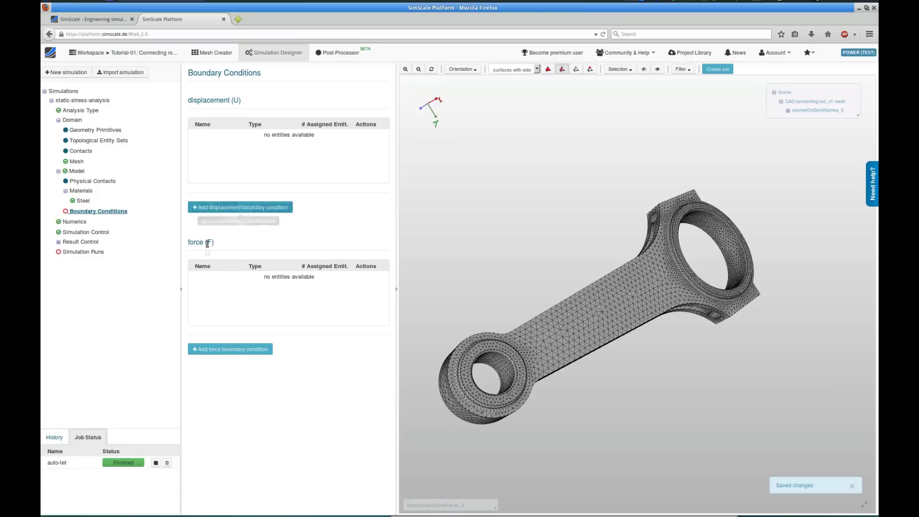
- Create and save a pressure-load condition of 20e6 Pa on the small-end bore faces
click(223, 348)
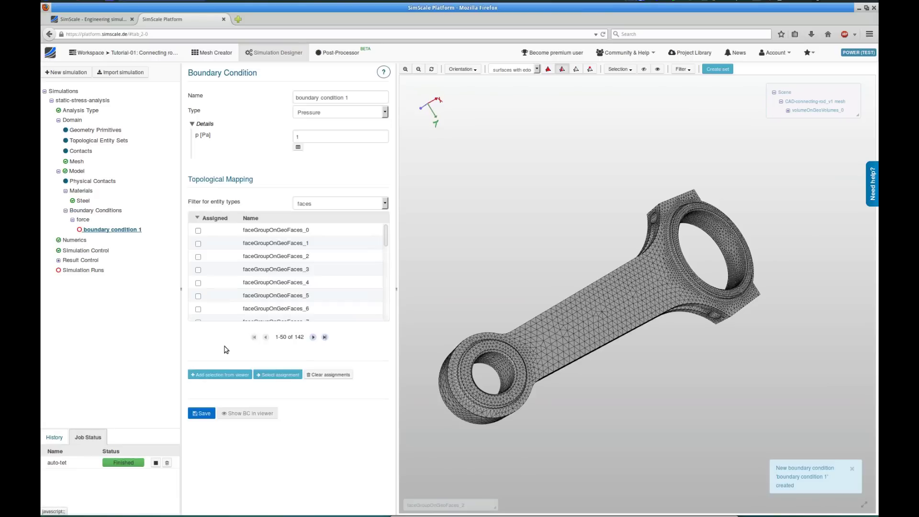
drag(350, 97, 253, 97)
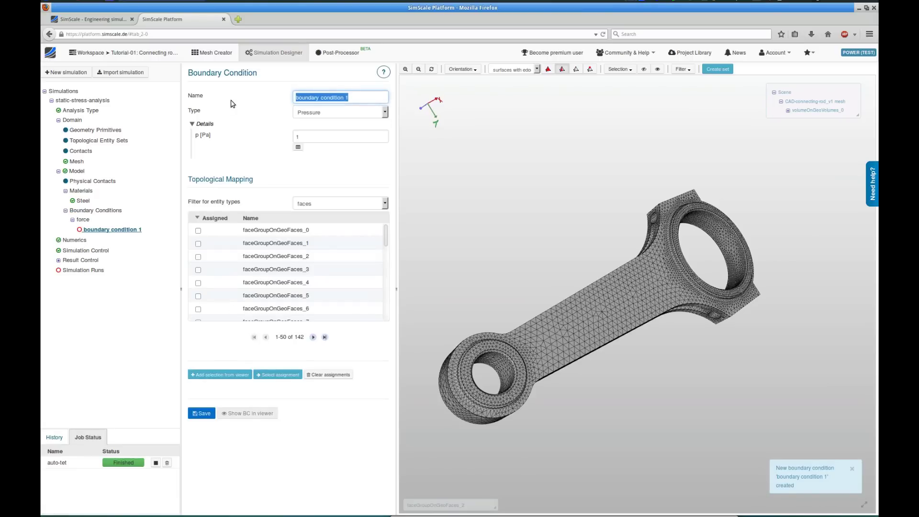
text(pressure-load)
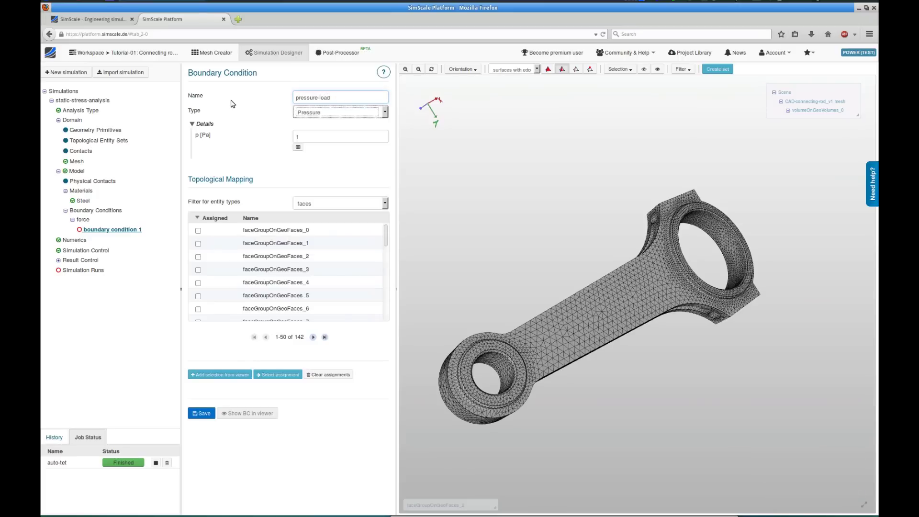
key(Tab)
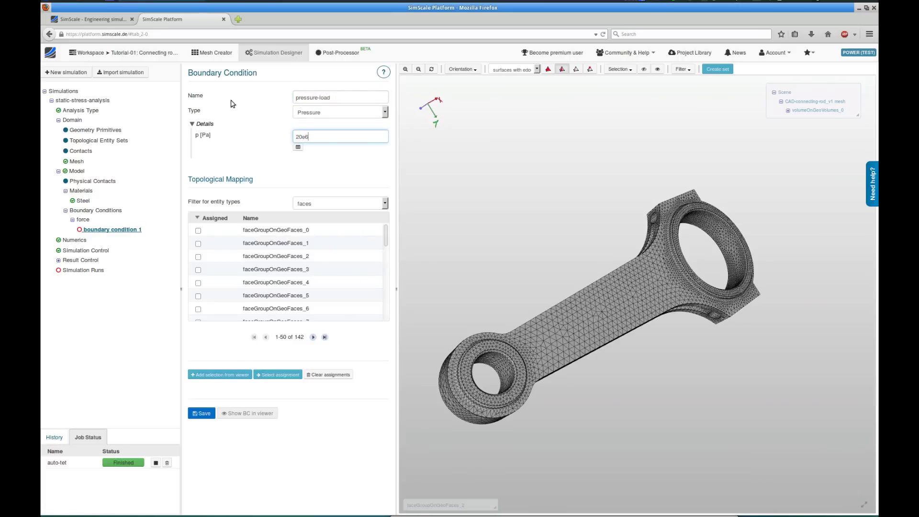
drag(580, 218, 590, 221)
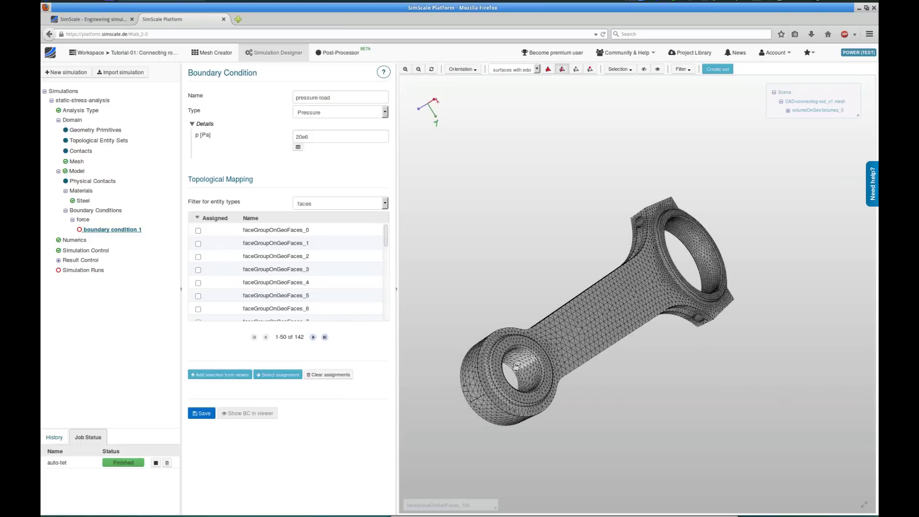
drag(540, 265, 610, 471)
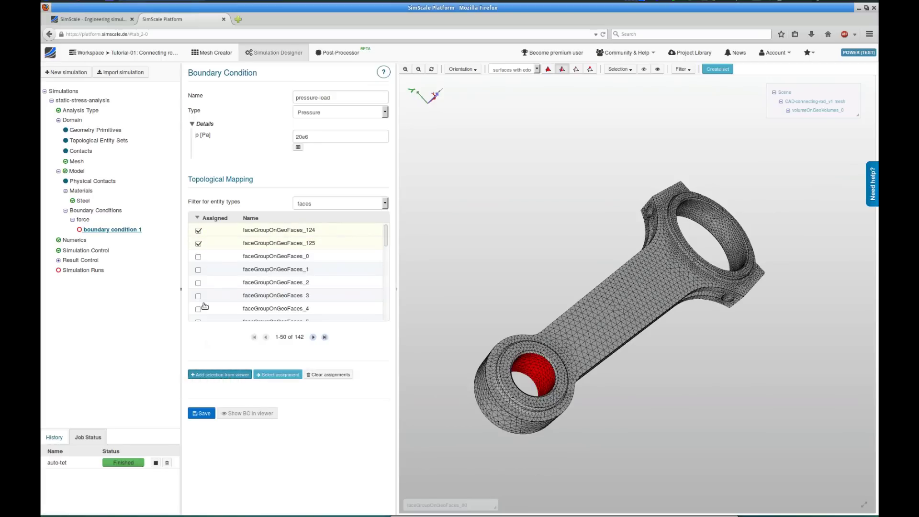
click(204, 416)
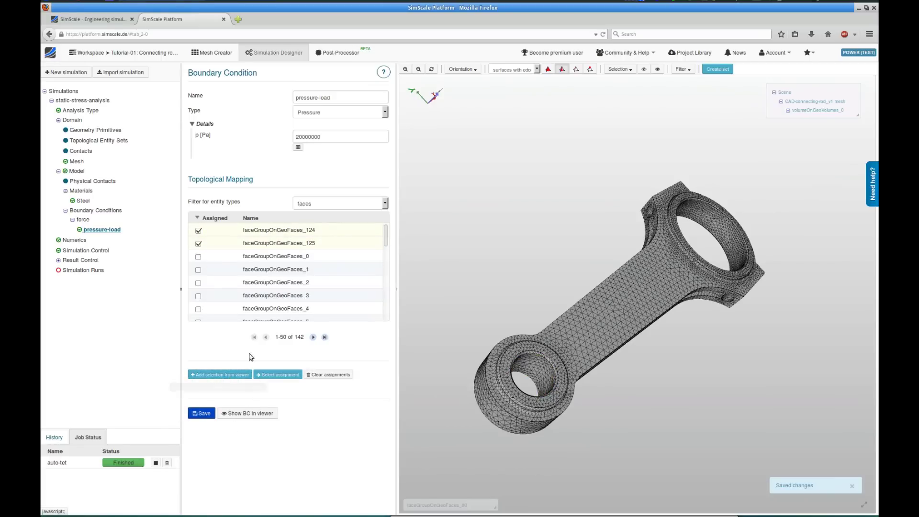
- Highlight the pressure-load's assigned faces, then clear the viewer selection
click(278, 375)
mouse_move(650, 433)
mouse_down()
mouse_move(692, 401)
mouse_move(599, 452)
mouse_move(643, 437)
mouse_up()
right_click(558, 259)
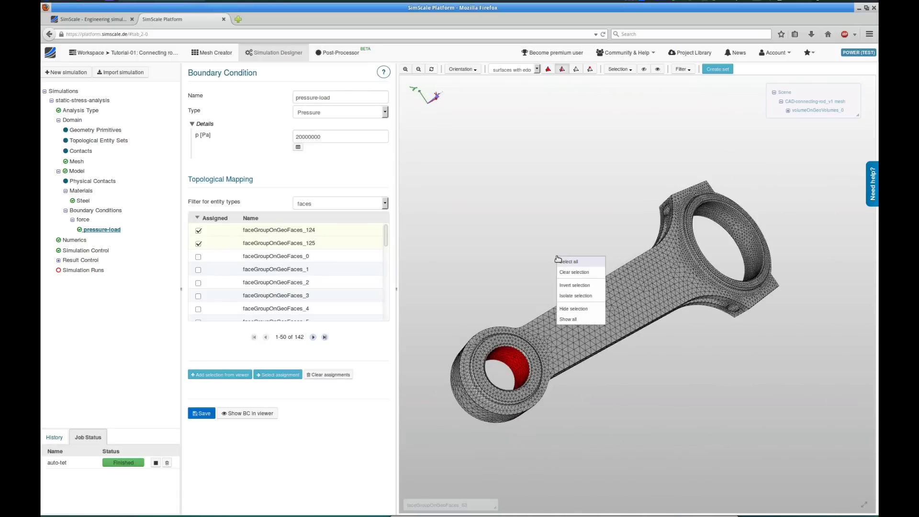
click(570, 272)
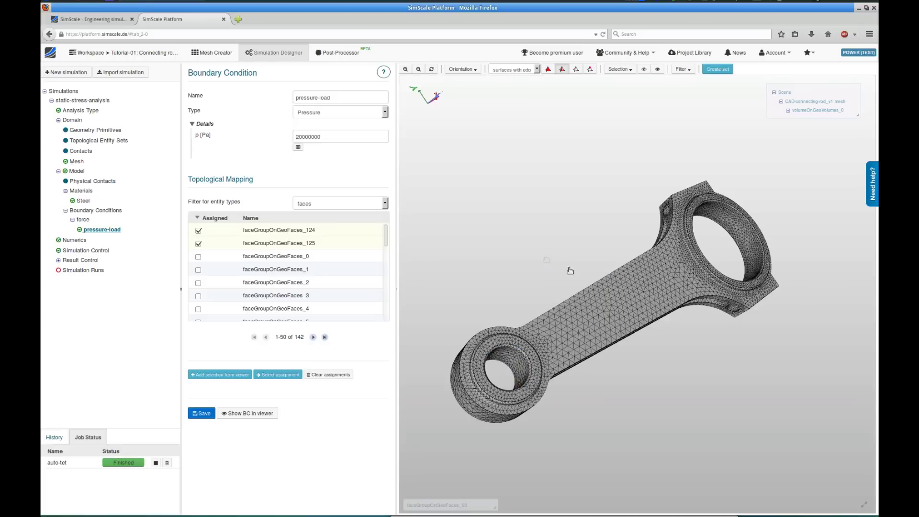
- Add a displacement boundary condition named fixed-constraint
right_click(88, 211)
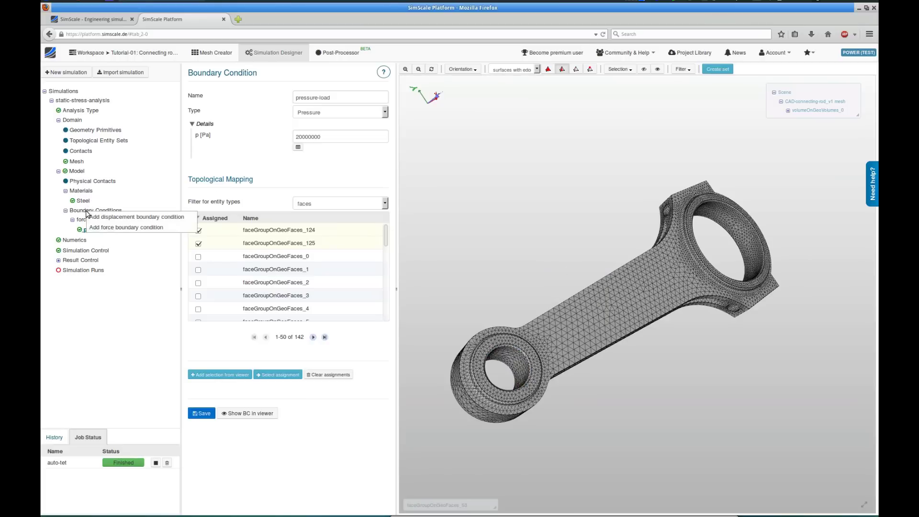
click(107, 218)
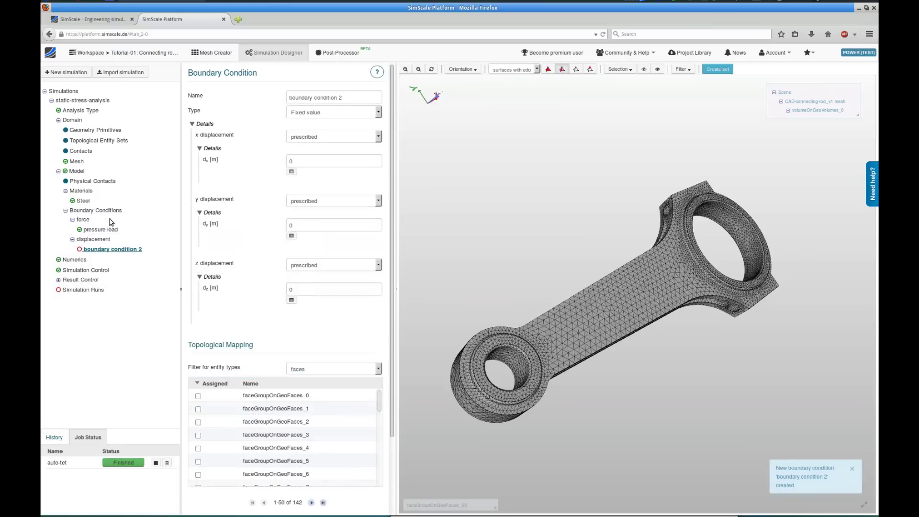
triple_click(316, 98)
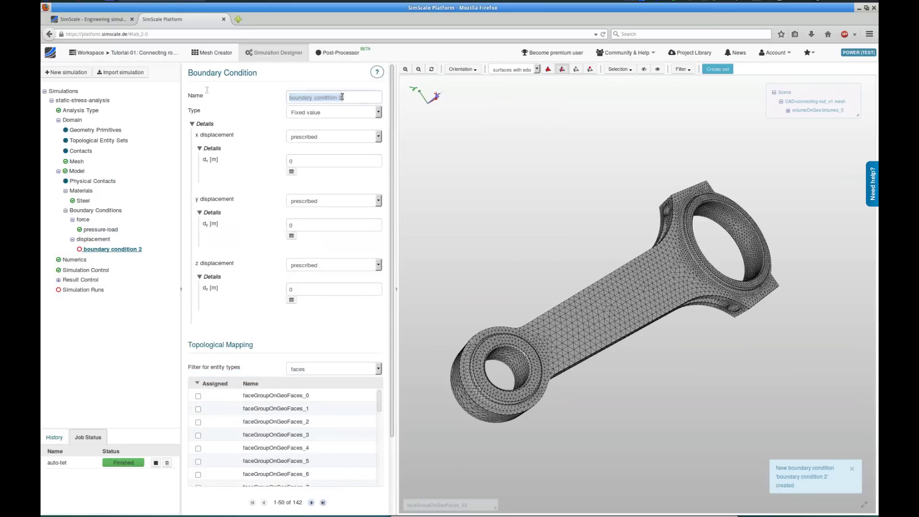
text(fixed-constraint)
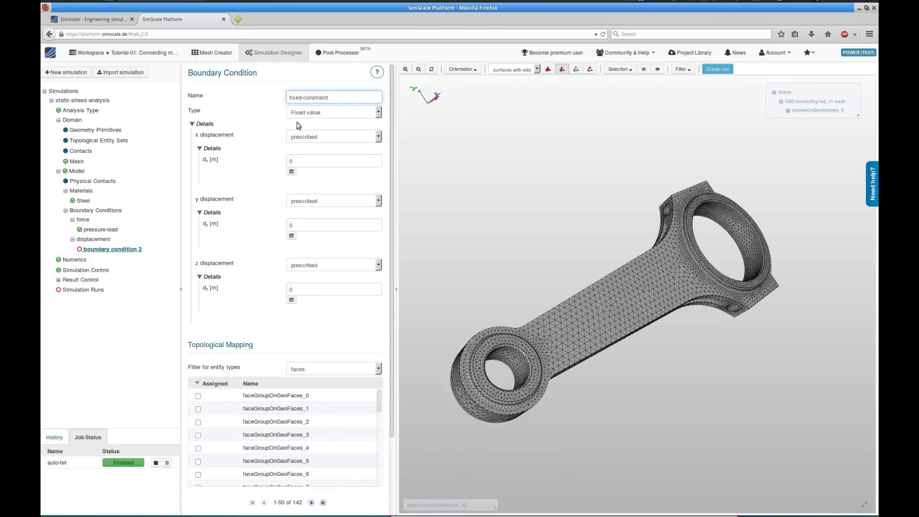
- Assign the big-end bore faces to fixed-constraint with zero displacement and save it
click(729, 223)
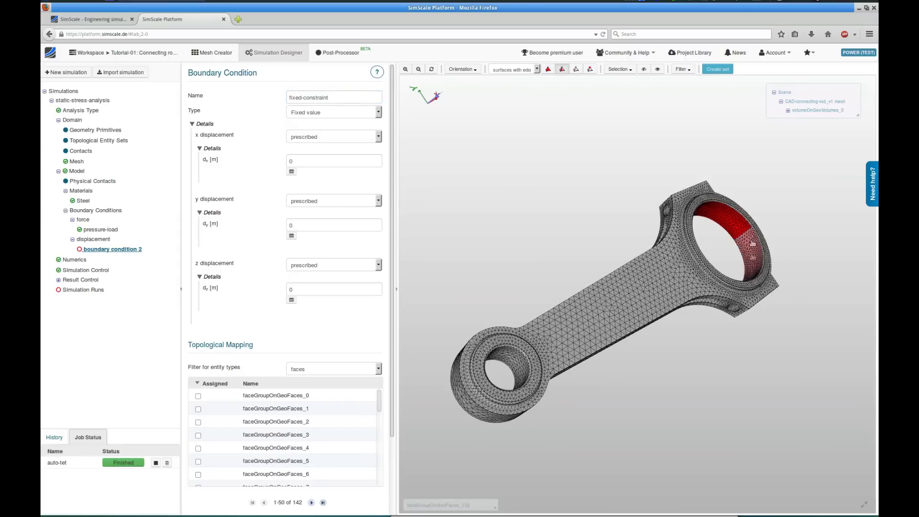
drag(771, 389, 673, 354)
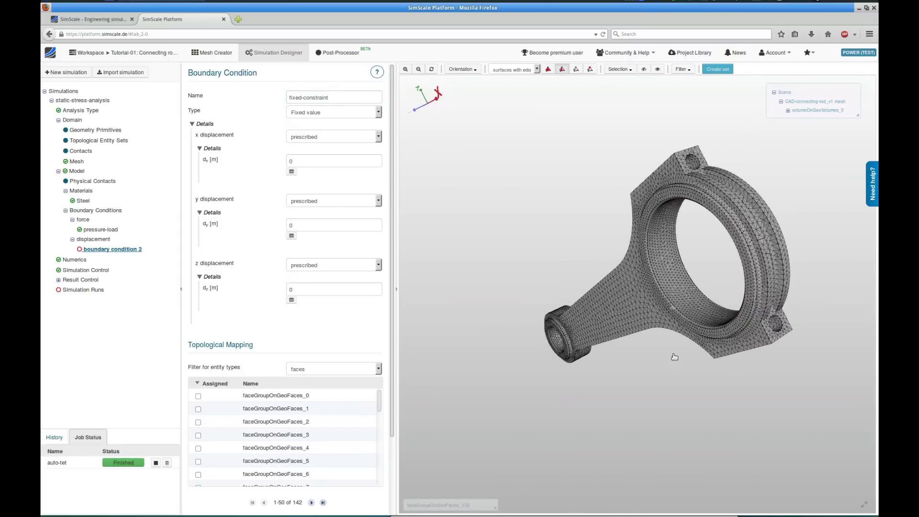
click(673, 291)
drag(691, 429, 751, 358)
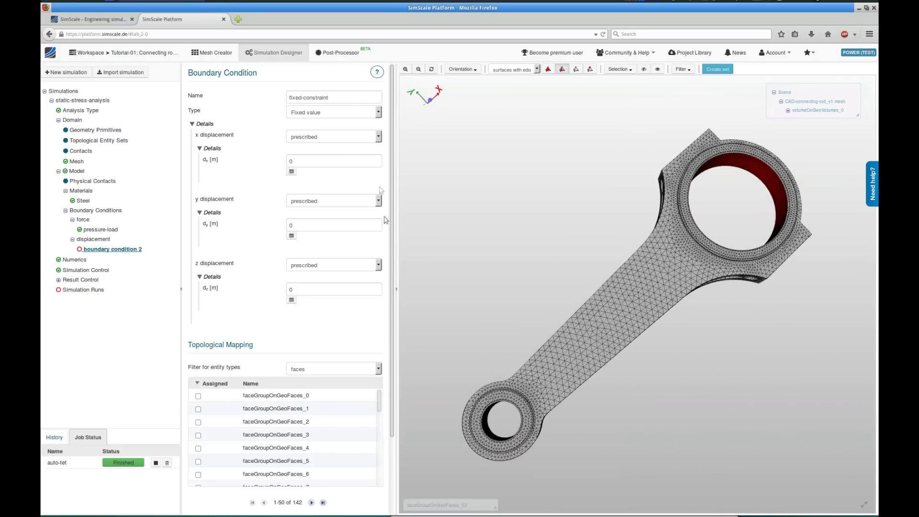
drag(392, 167, 392, 245)
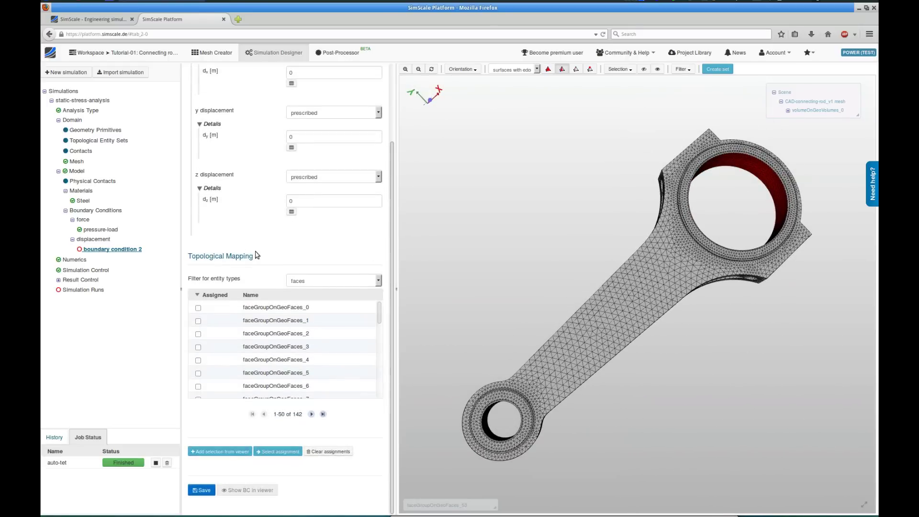
click(213, 451)
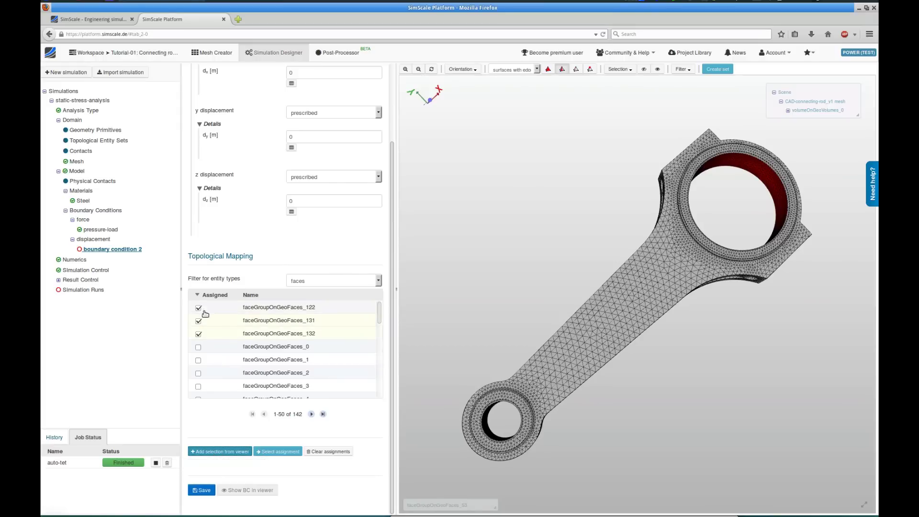
click(204, 490)
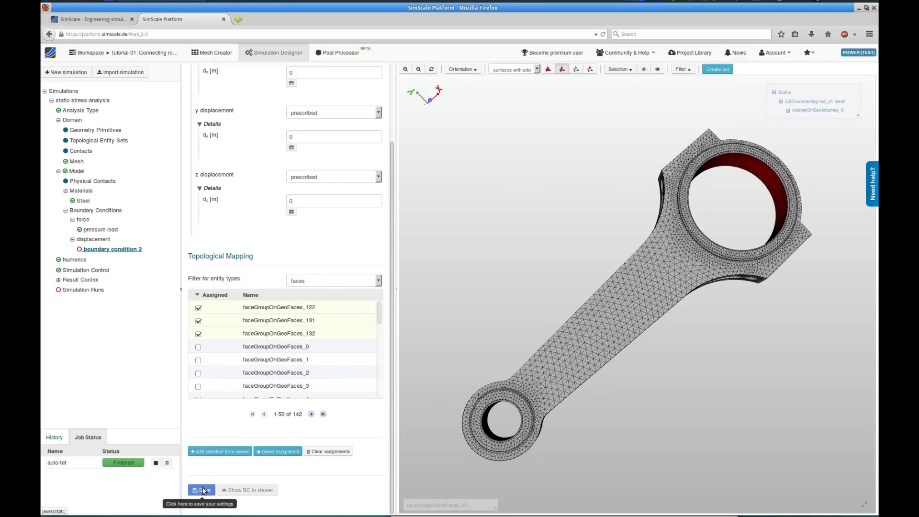
- Review the Numerics, Simulation control and Result control solution fields settings
click(72, 261)
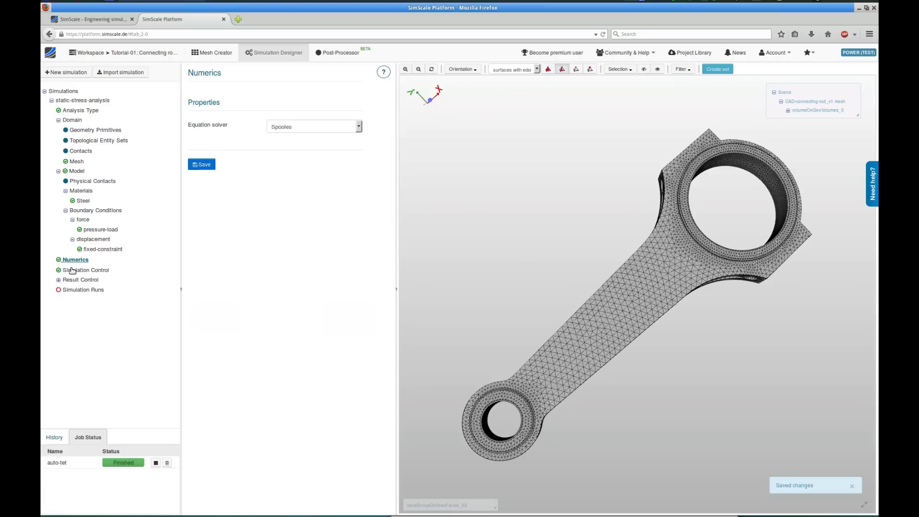
click(73, 271)
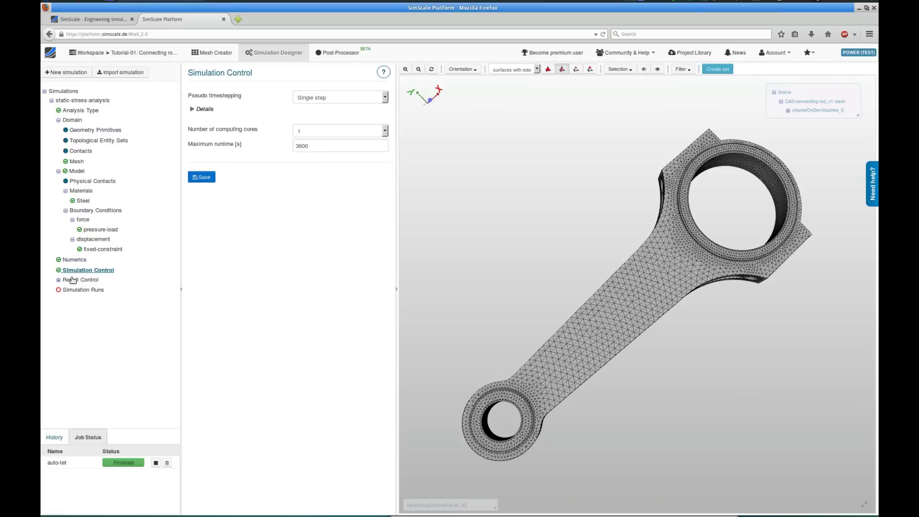
click(58, 281)
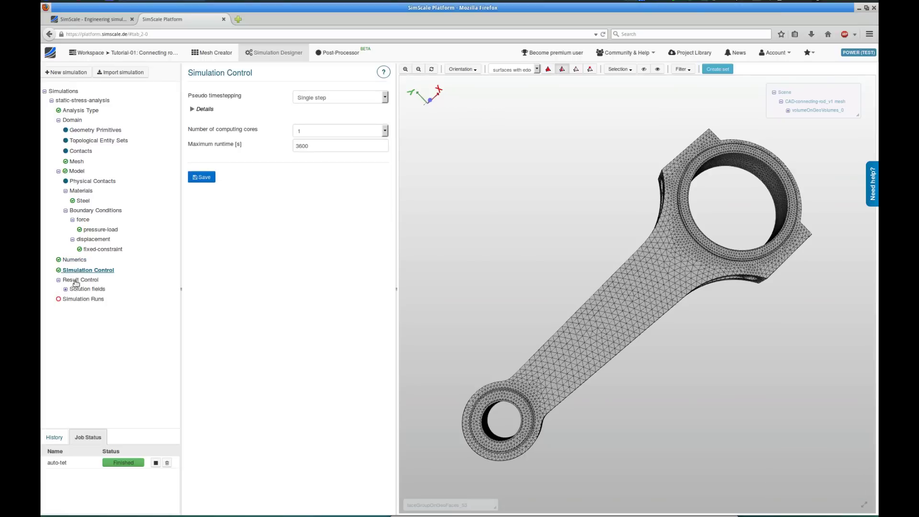
click(77, 289)
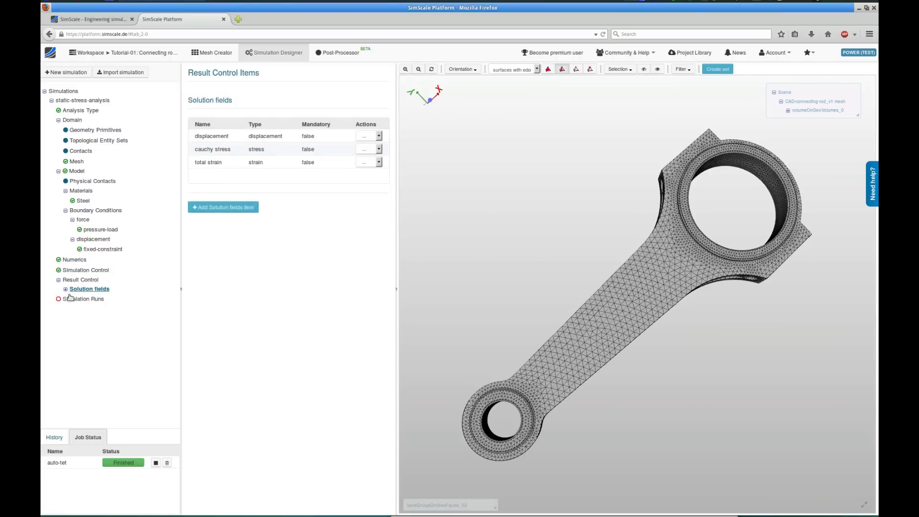
- Check the simulation setup and acknowledge that no problems were found
click(71, 297)
click(214, 290)
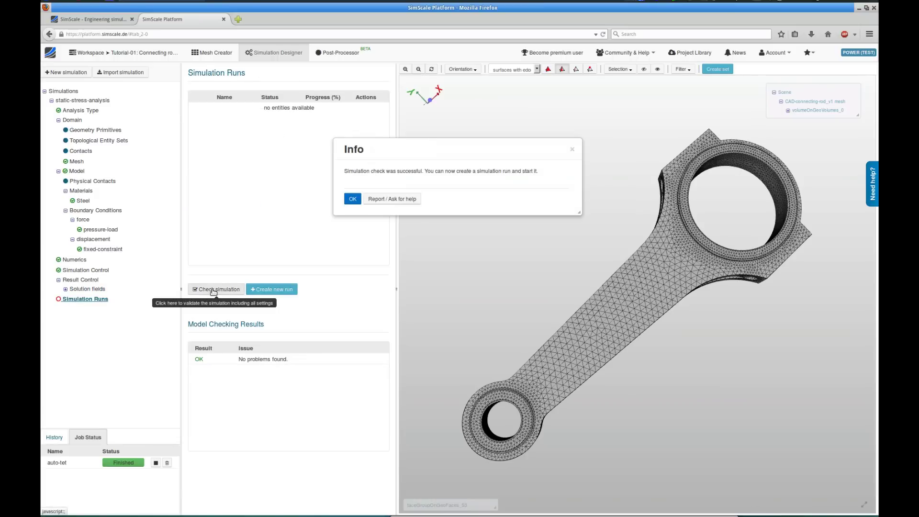
click(352, 199)
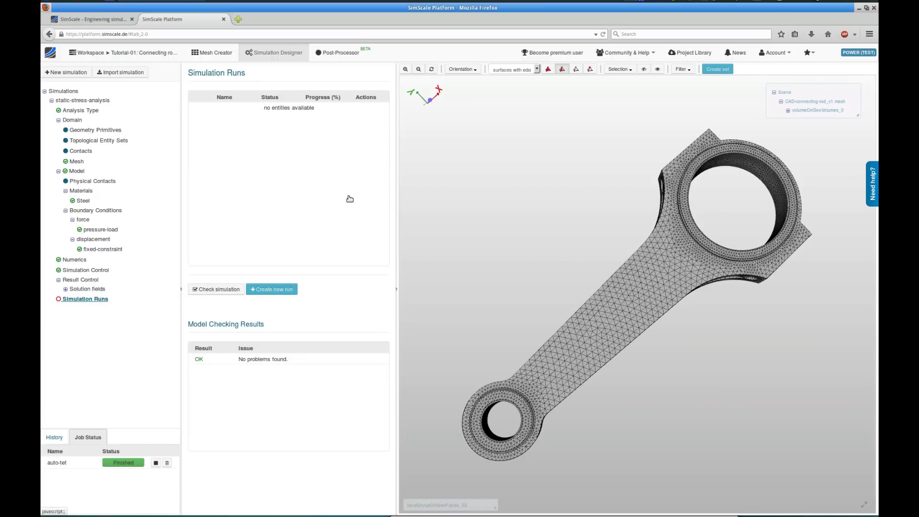
- Create a simulation run named 20e6-Pa-load-case
click(288, 288)
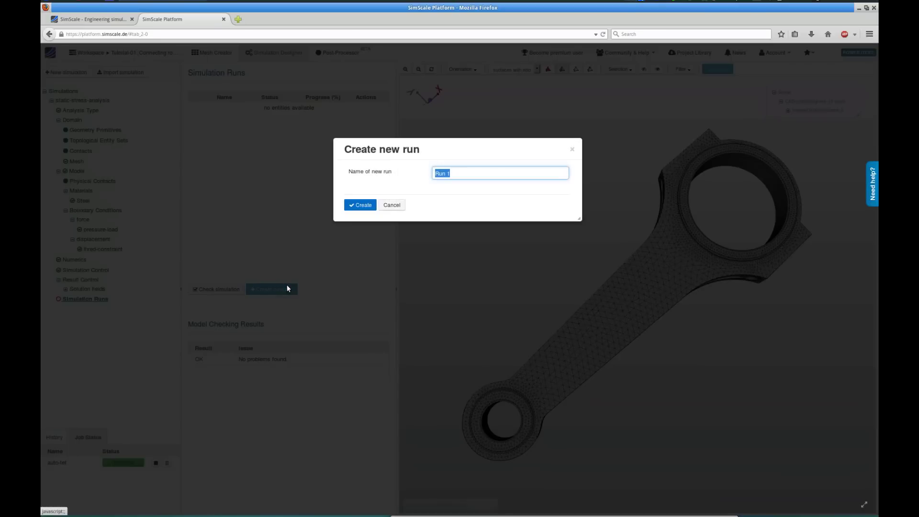
text(20e6-Pa-load)
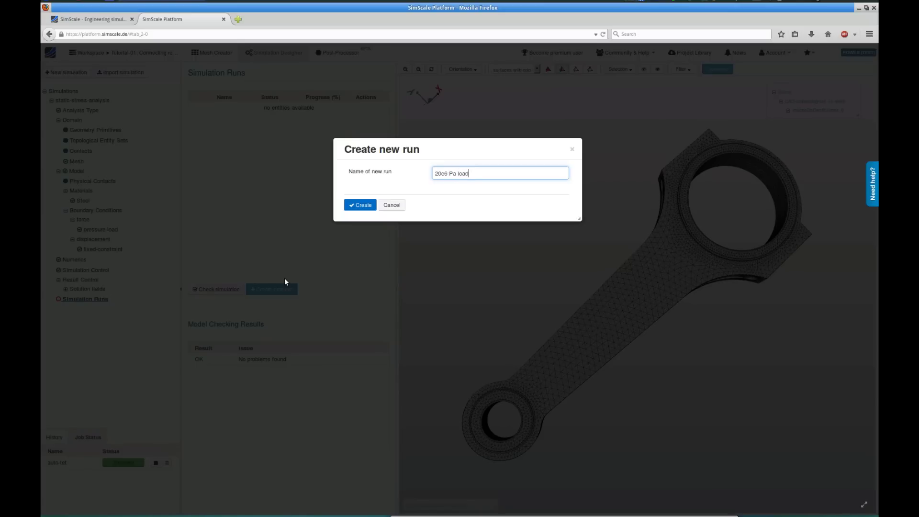
text(-case)
key(Return)
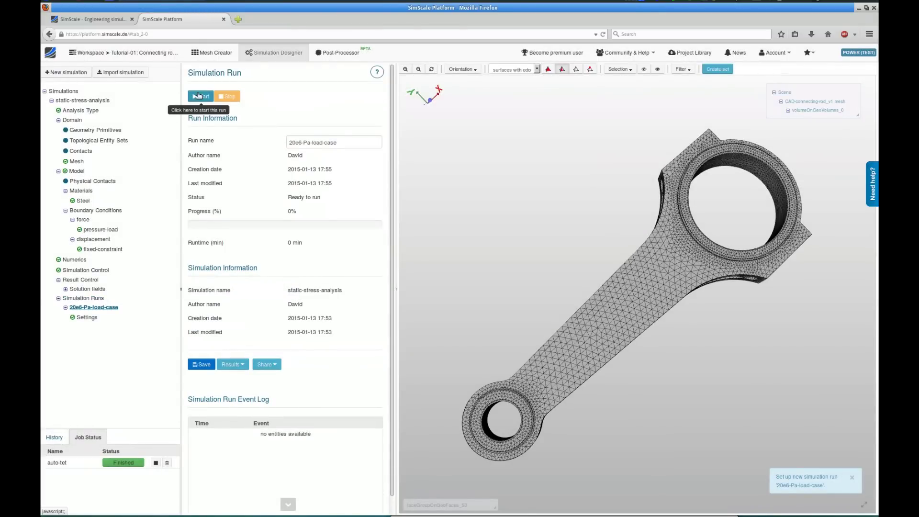
- Start the 20e6-Pa-load-case run and confirm solving
click(83, 318)
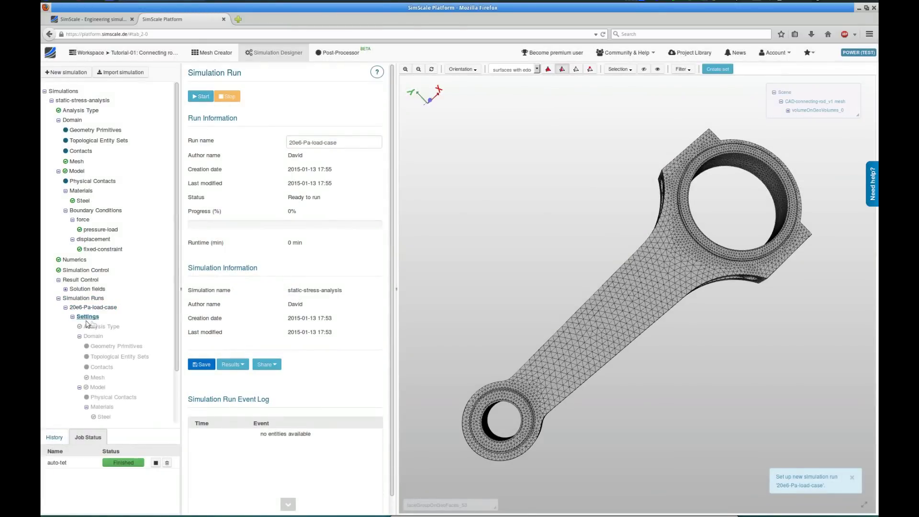
scroll(88, 324, down, 2)
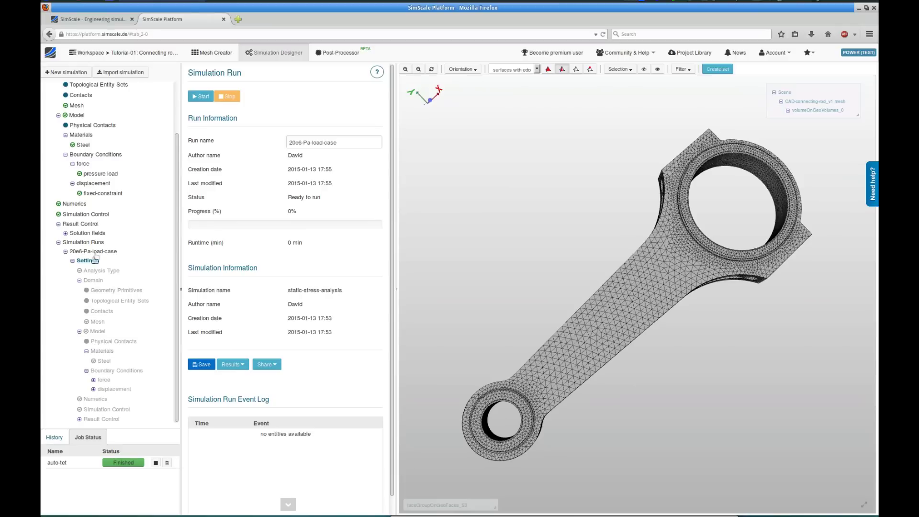
click(97, 252)
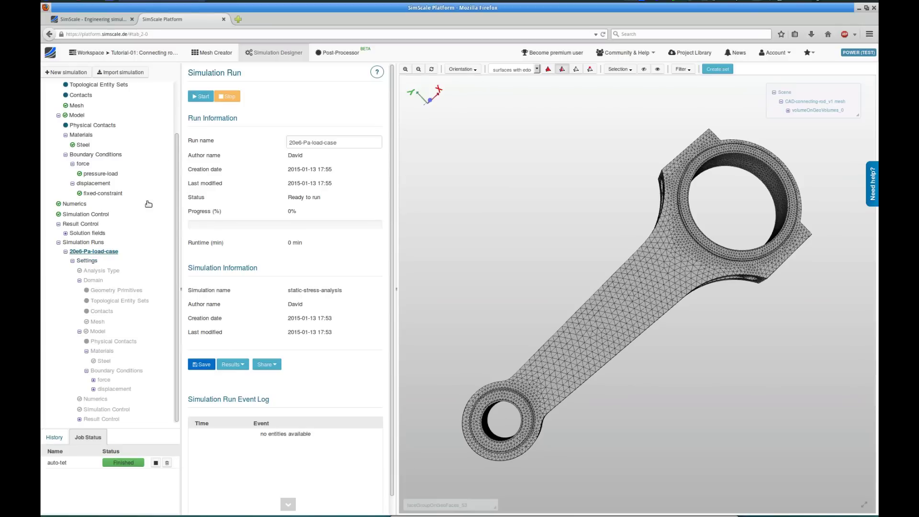
click(200, 98)
click(386, 201)
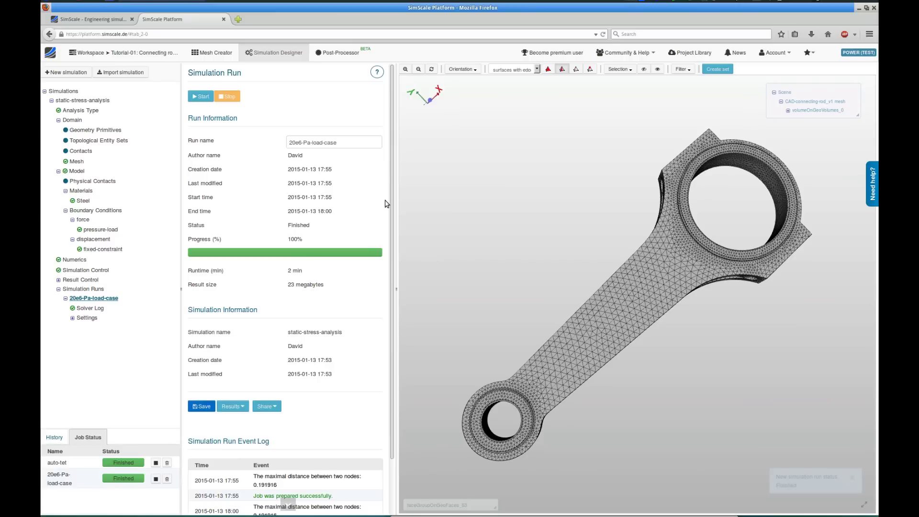
- Load the run's solution fields into the Post-Processor viewer
click(329, 54)
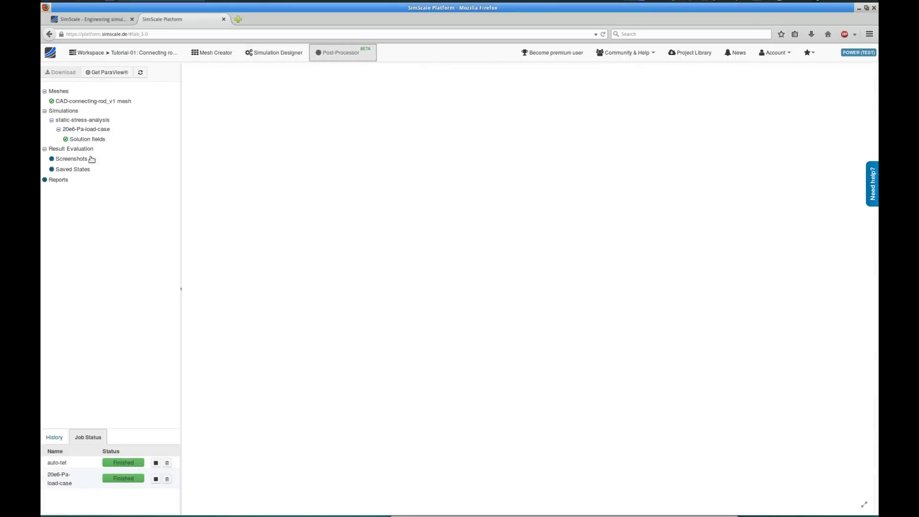
click(91, 139)
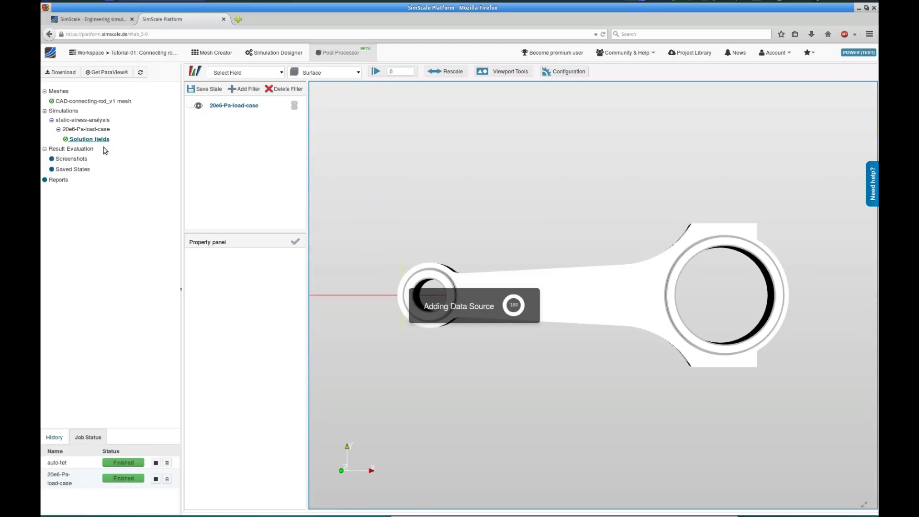
mouse_move(548, 230)
mouse_down()
mouse_move(563, 360)
mouse_move(615, 373)
mouse_move(624, 423)
mouse_move(556, 396)
mouse_move(567, 355)
mouse_move(607, 334)
mouse_move(565, 386)
mouse_up()
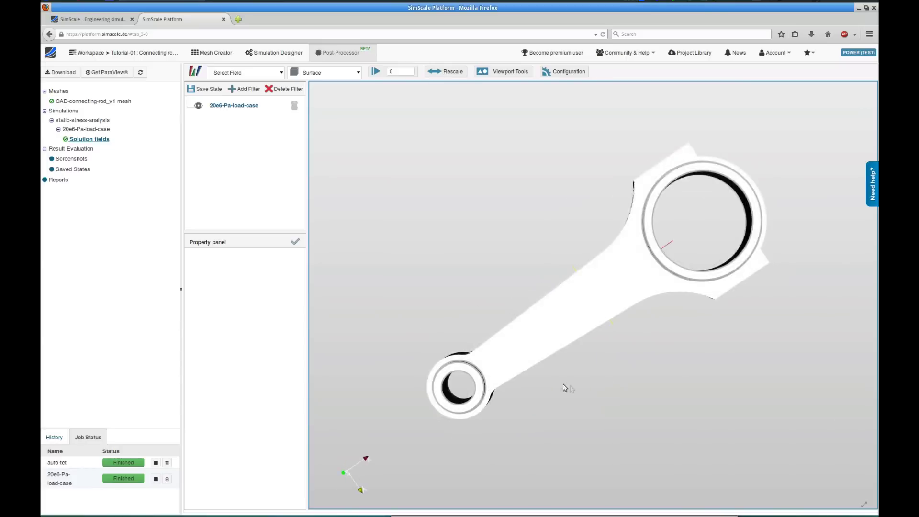
- Colour the rod by vonMises_stress and show its colour legend
click(248, 71)
click(245, 130)
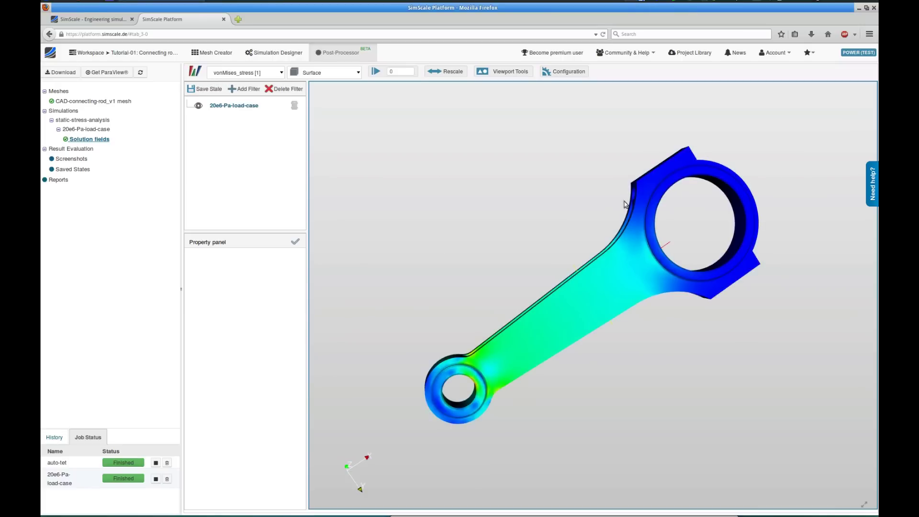
drag(625, 204, 741, 326)
click(295, 107)
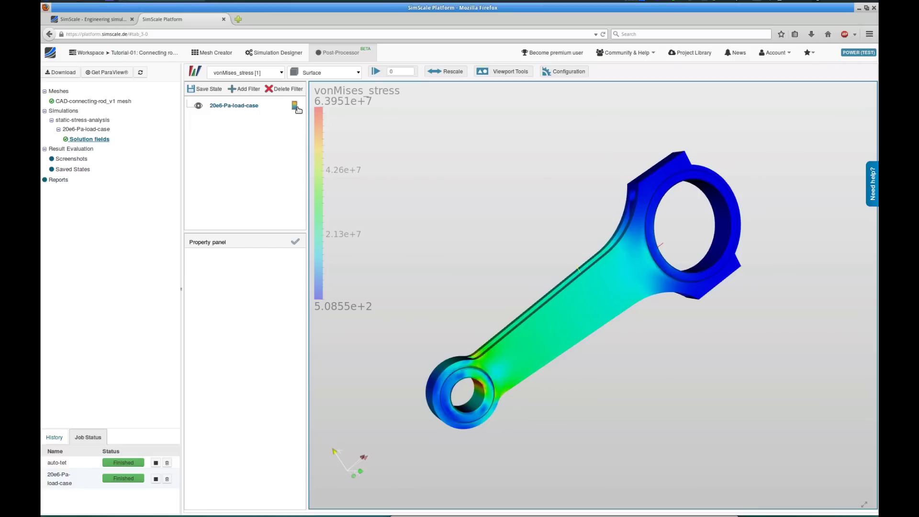
drag(641, 232, 663, 232)
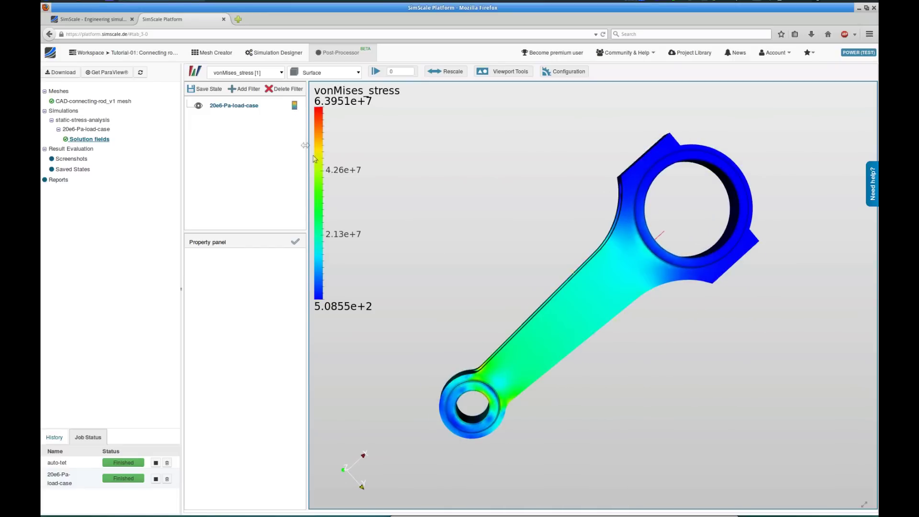
- Colour the rod by the displacement field and show its colour legend
click(293, 106)
click(249, 72)
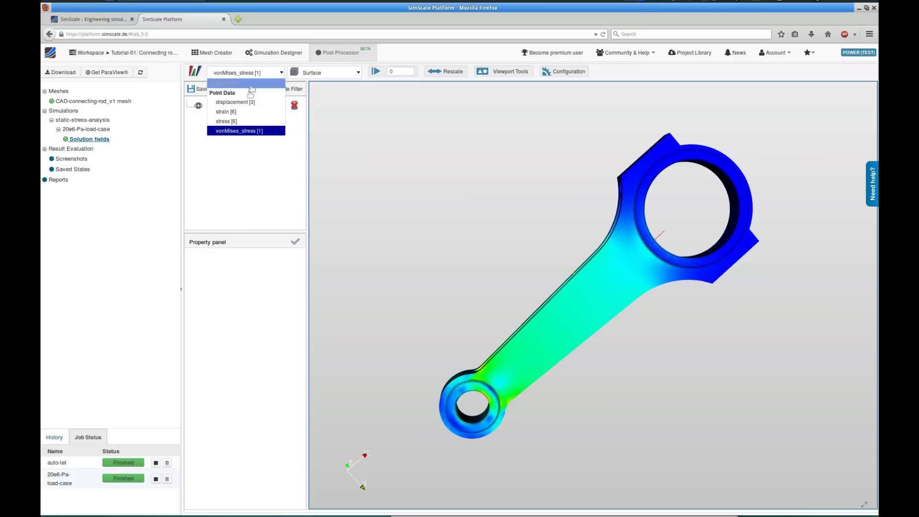
click(246, 102)
click(246, 103)
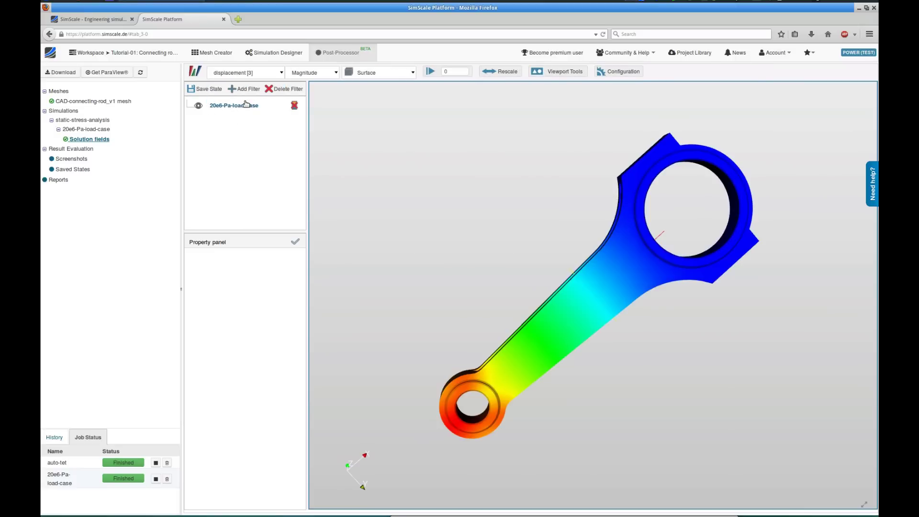
click(292, 110)
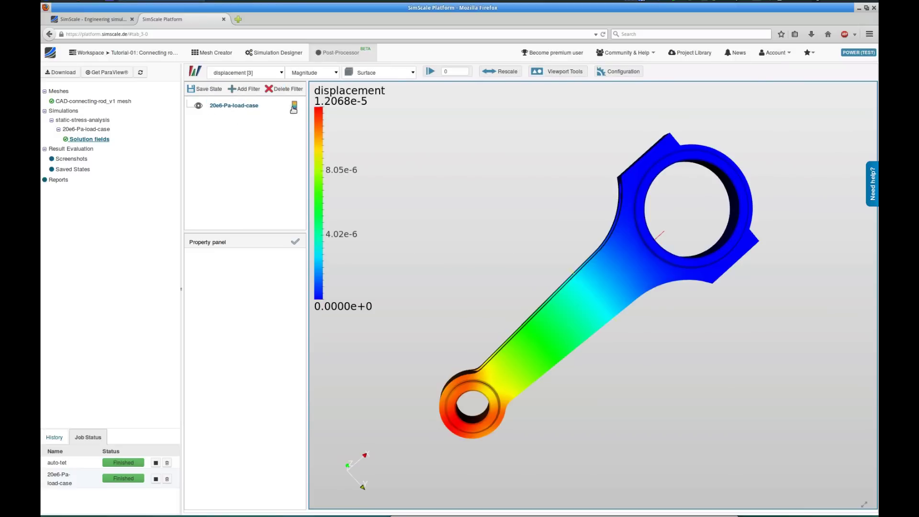
- Add a WarpByVector filter with scale factor 1000 and inspect the deformed rod
click(251, 90)
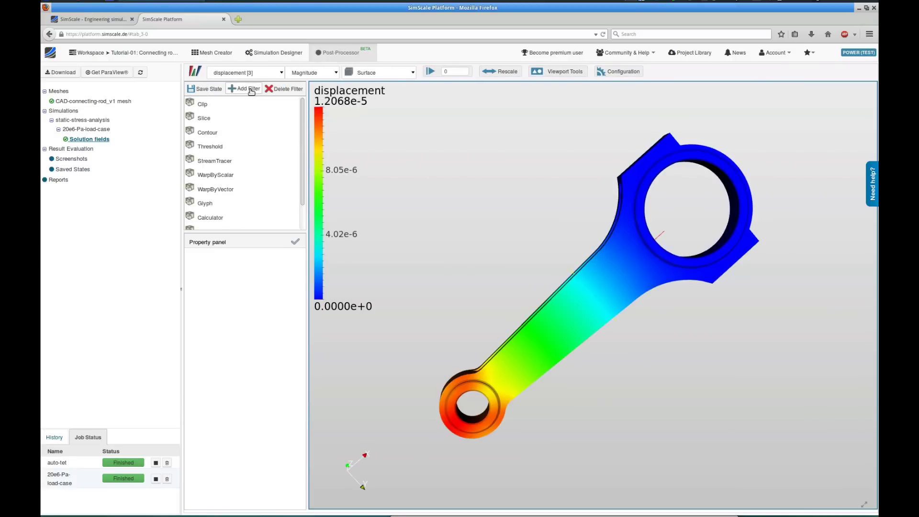
click(227, 189)
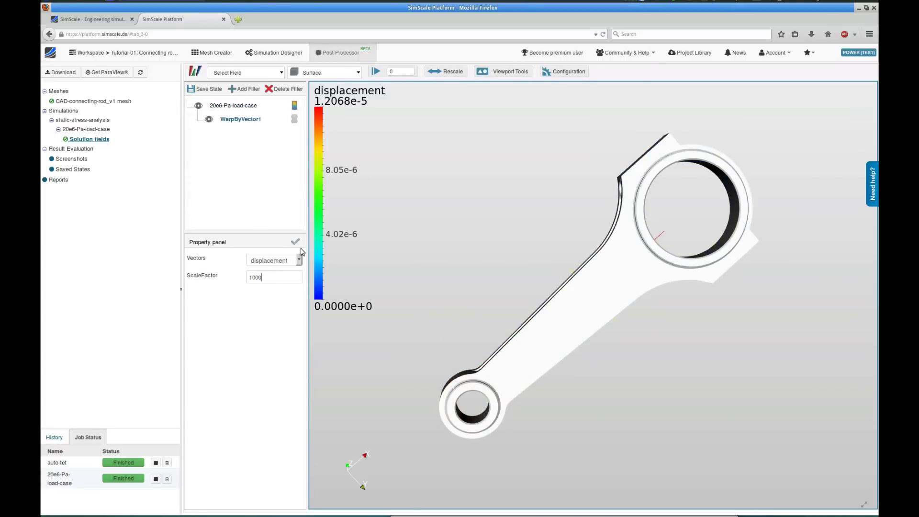
click(294, 242)
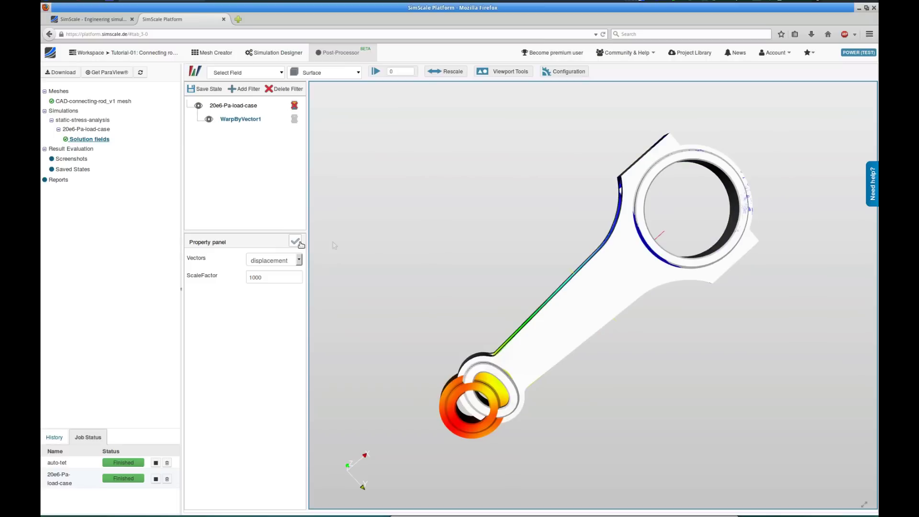
mouse_move(549, 266)
mouse_down()
mouse_move(562, 294)
mouse_move(567, 248)
mouse_move(603, 378)
mouse_move(624, 367)
mouse_up()
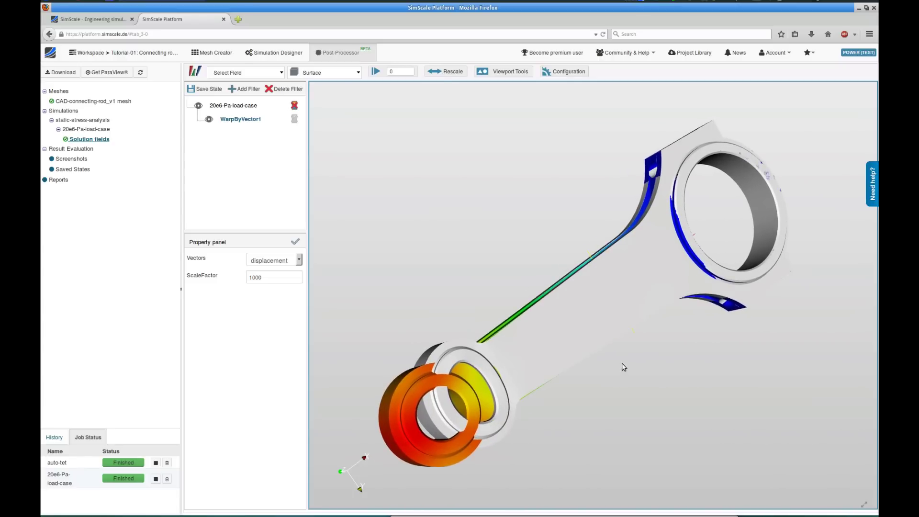
click(208, 118)
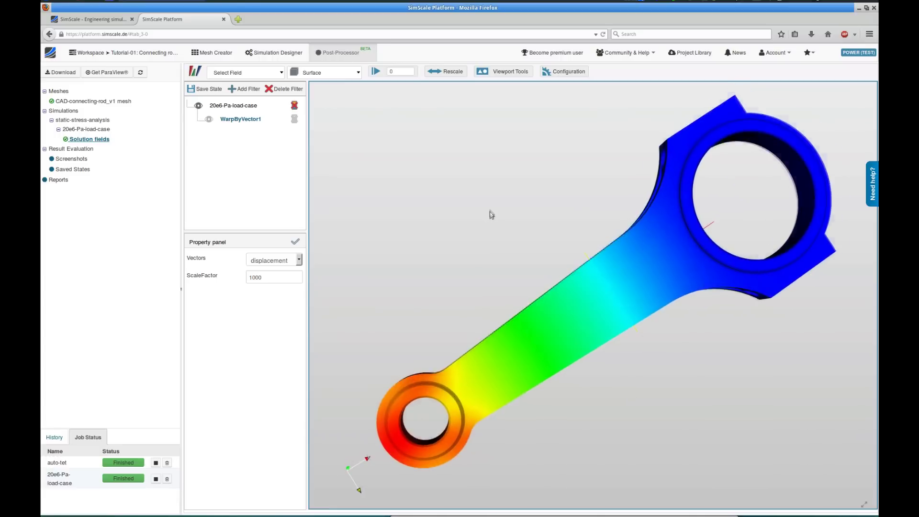
- Save a Post-Processor Screenshot of the warped, displacement-coloured rod
click(501, 72)
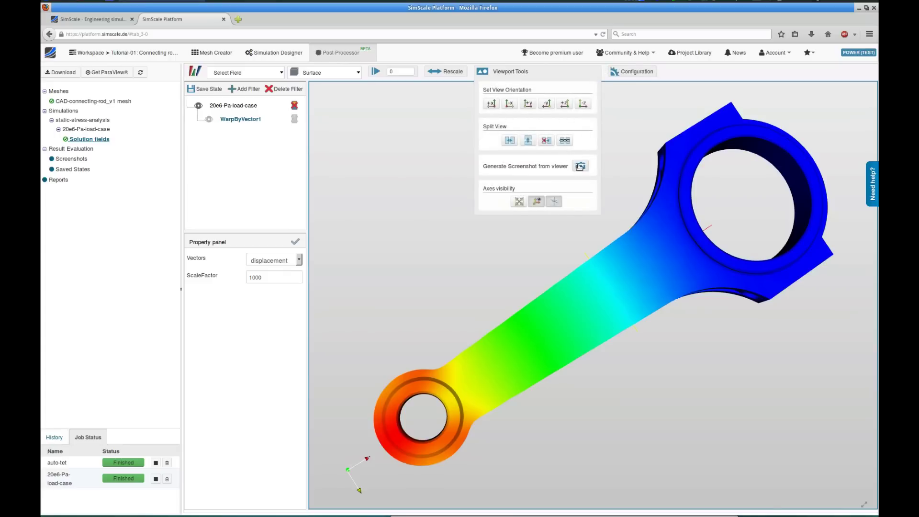
click(580, 166)
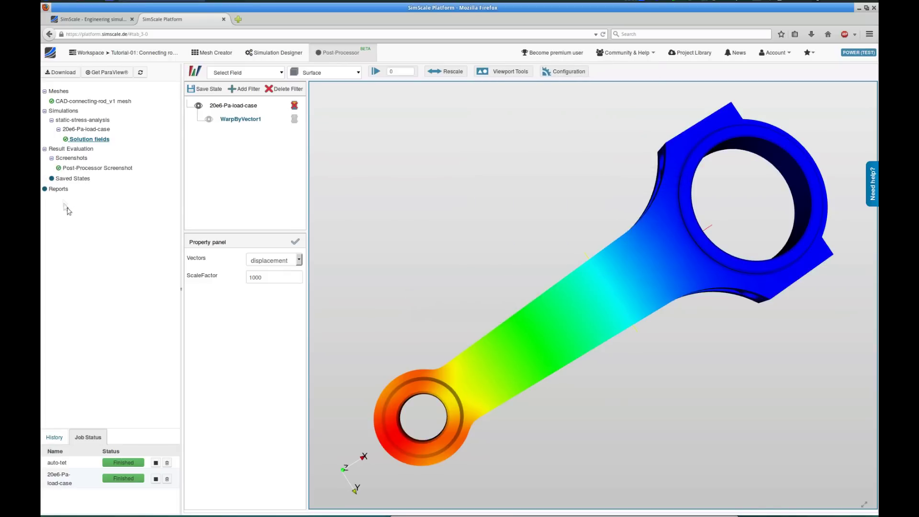
click(58, 189)
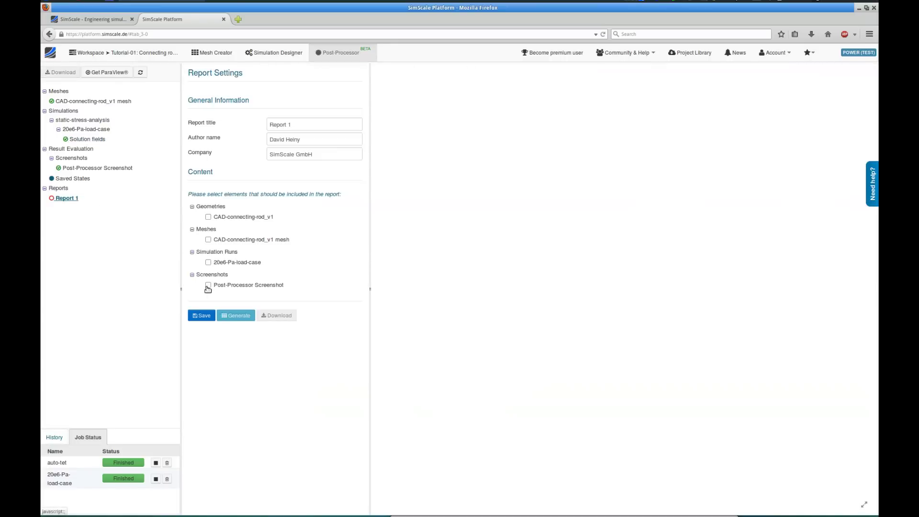
- Generate a 'Static stress analysis' PDF report with the 20e6-Pa load-case run and screenshot
triple_click(297, 124)
text(Static stress analysis)
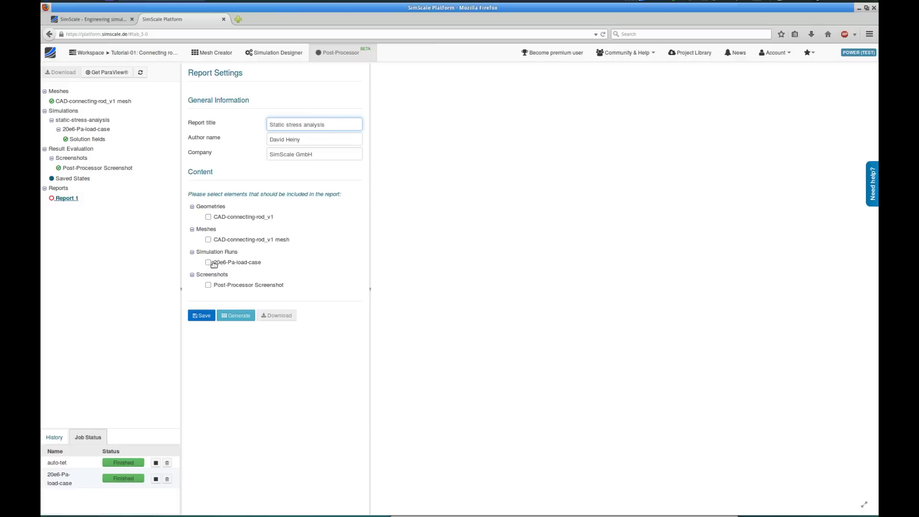
click(208, 262)
click(208, 285)
click(233, 316)
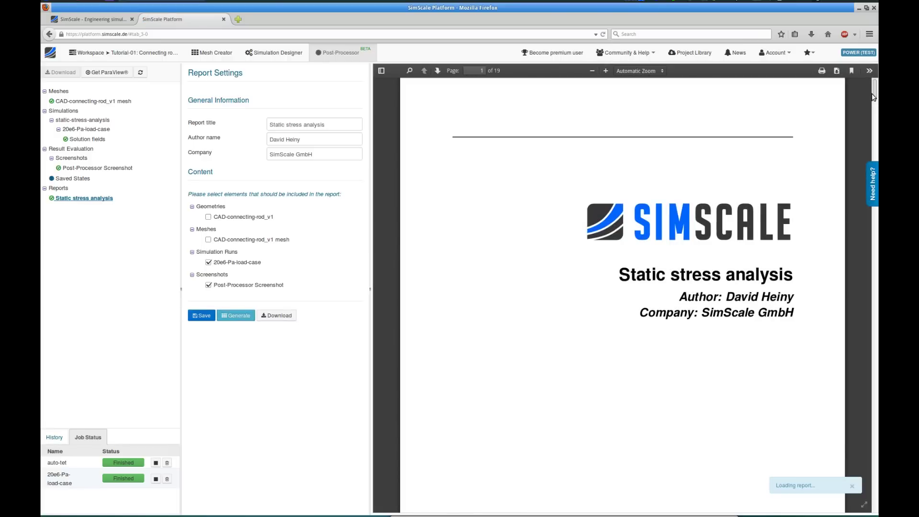
drag(876, 92, 841, 490)
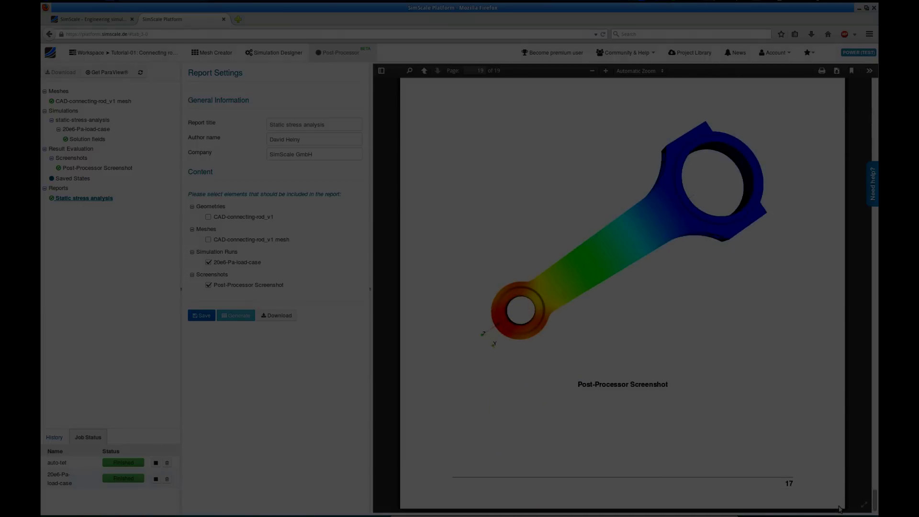